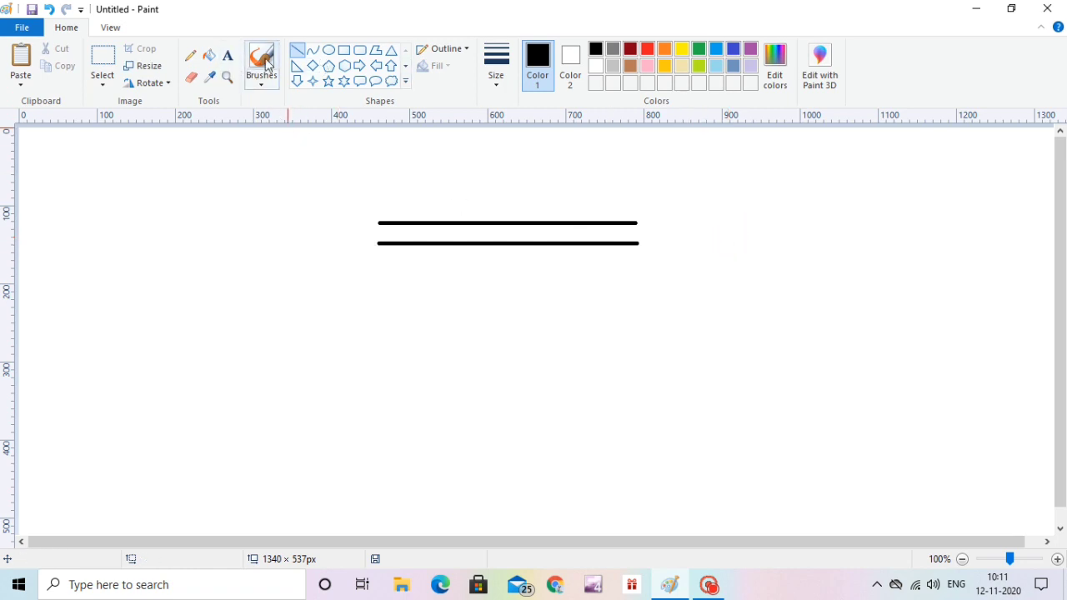
- Draw a small circle joining the left ends of the two parallel lines, redrawing it so it sits between them
left_click(328, 51)
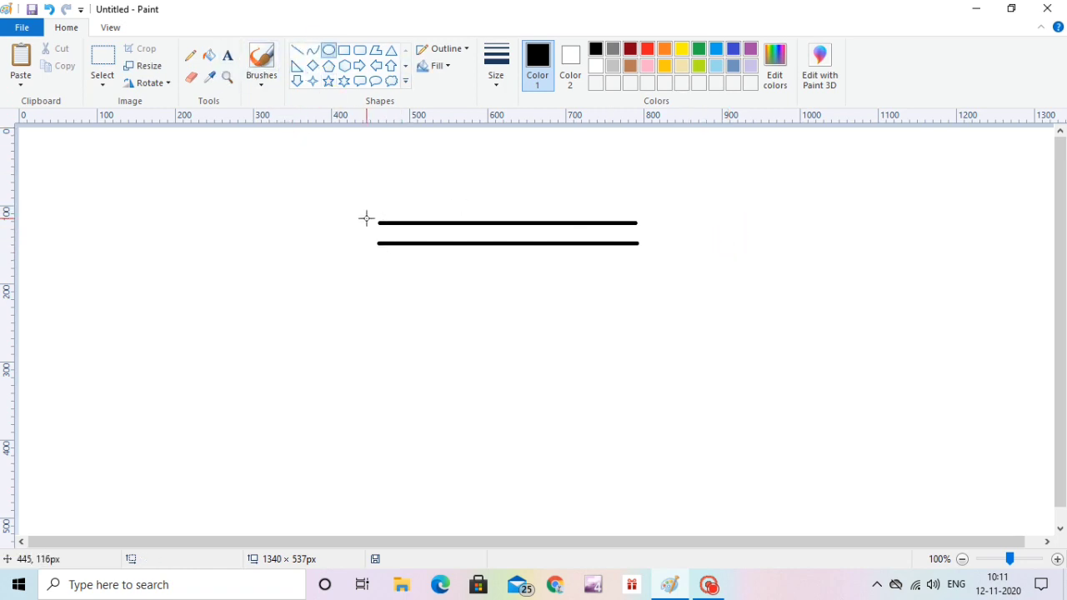
mouse_move(366, 218)
left_mouse_down()
mouse_move(389, 247)
mouse_move(364, 222)
left_mouse_up()
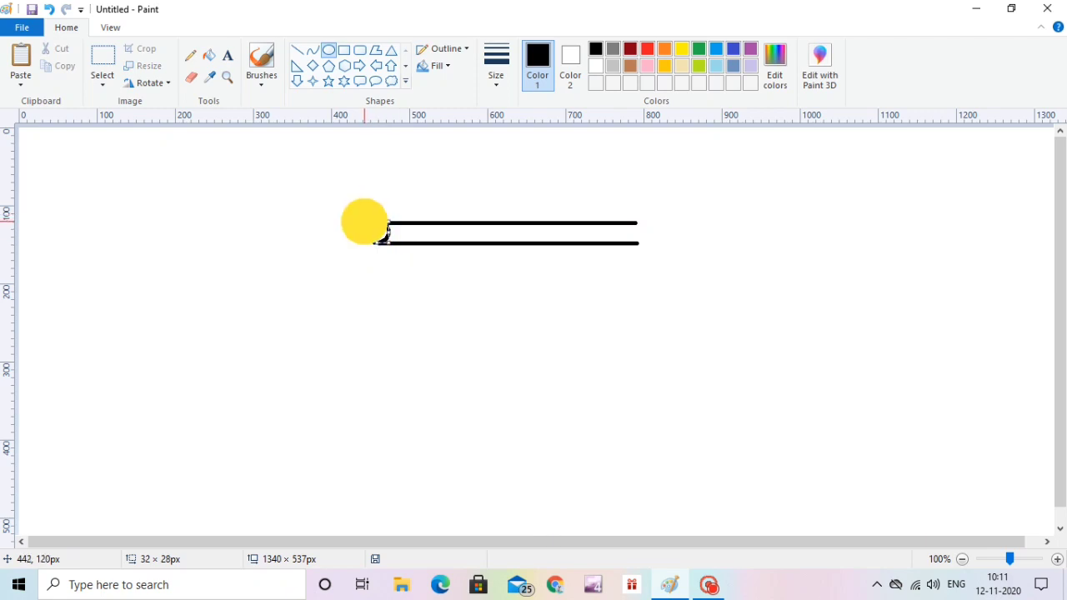
left_click(425, 185)
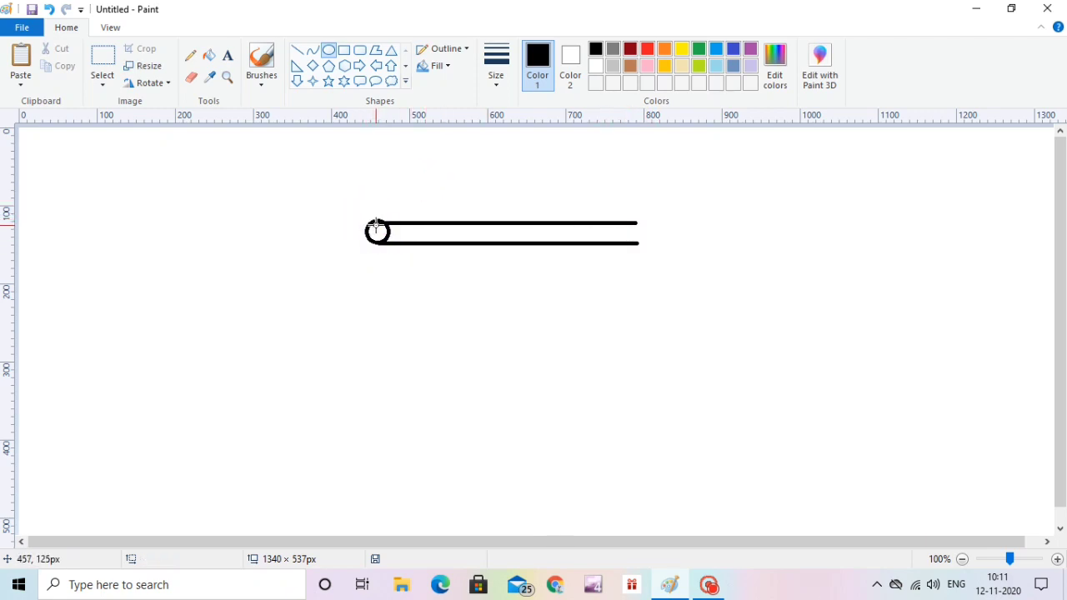
key("ctrl+z")
mouse_move(368, 220)
left_mouse_down()
mouse_move(393, 245)
mouse_move(380, 223)
left_mouse_up()
left_click(439, 183)
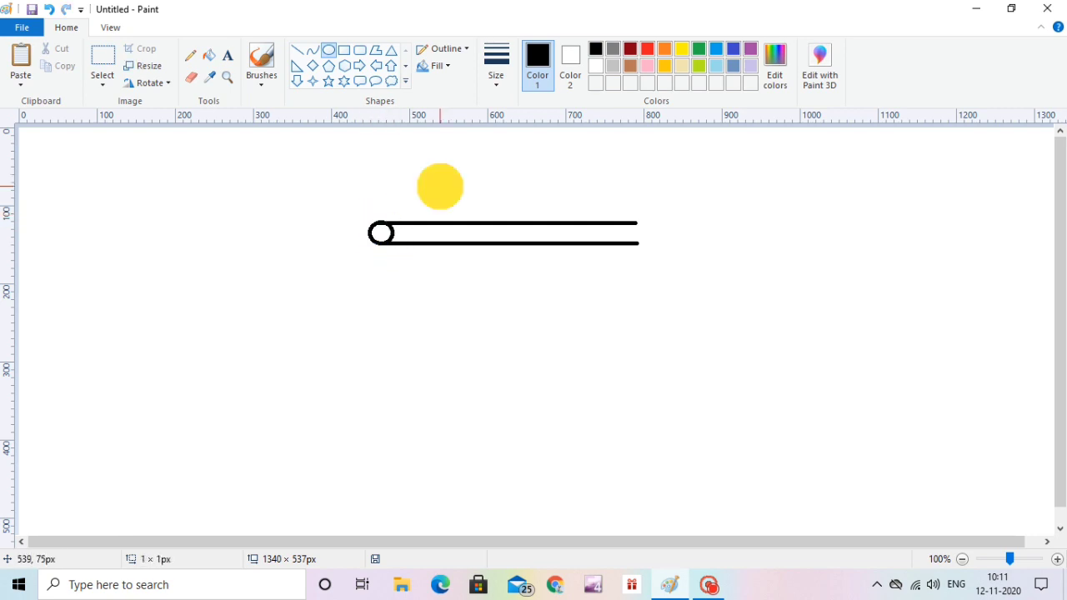
- Draw a small circle about 27 × 24 px joining the right ends of the two parallel lines
mouse_move(634, 224)
left_mouse_down()
mouse_move(653, 244)
mouse_move(615, 228)
mouse_move(622, 221)
mouse_move(647, 238)
left_mouse_up()
left_click(543, 195)
key("ctrl+z")
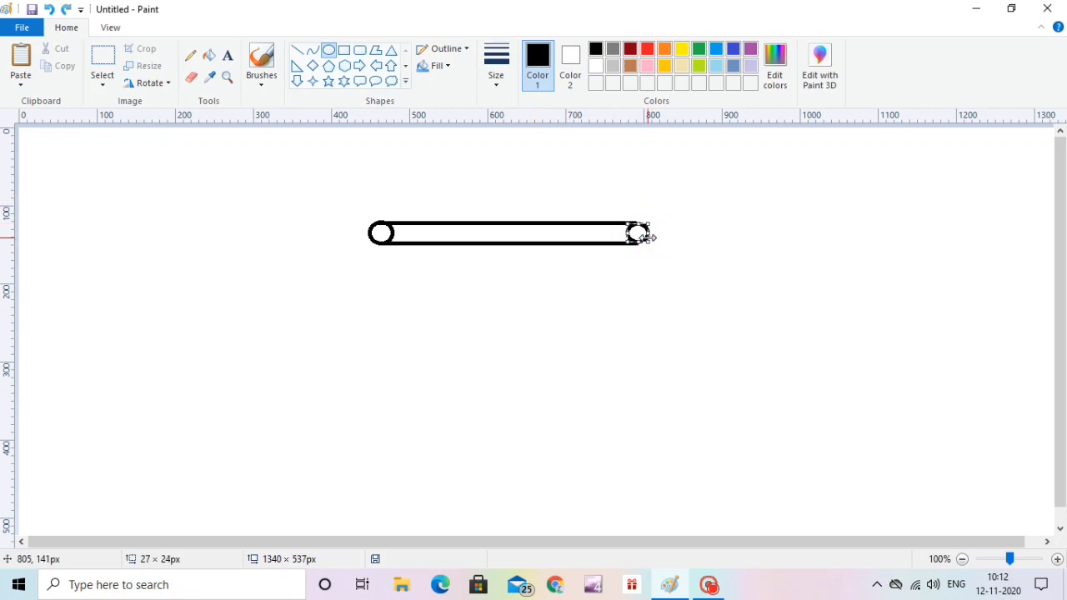
left_click(556, 195)
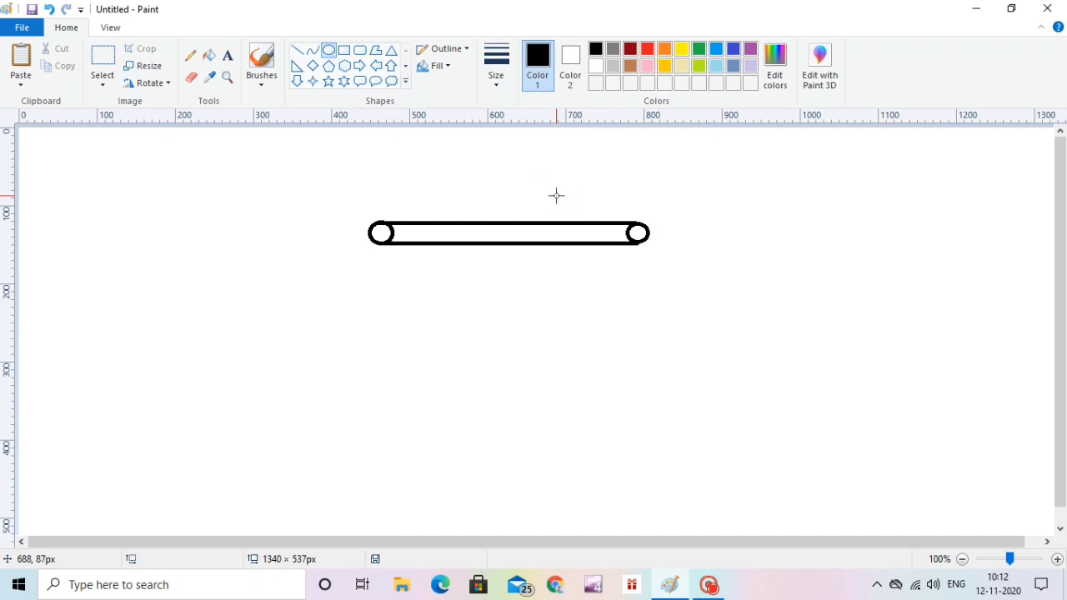
- Draw four short slanted parallel lines inside the bar, slightly left of its middle
left_click(98, 50)
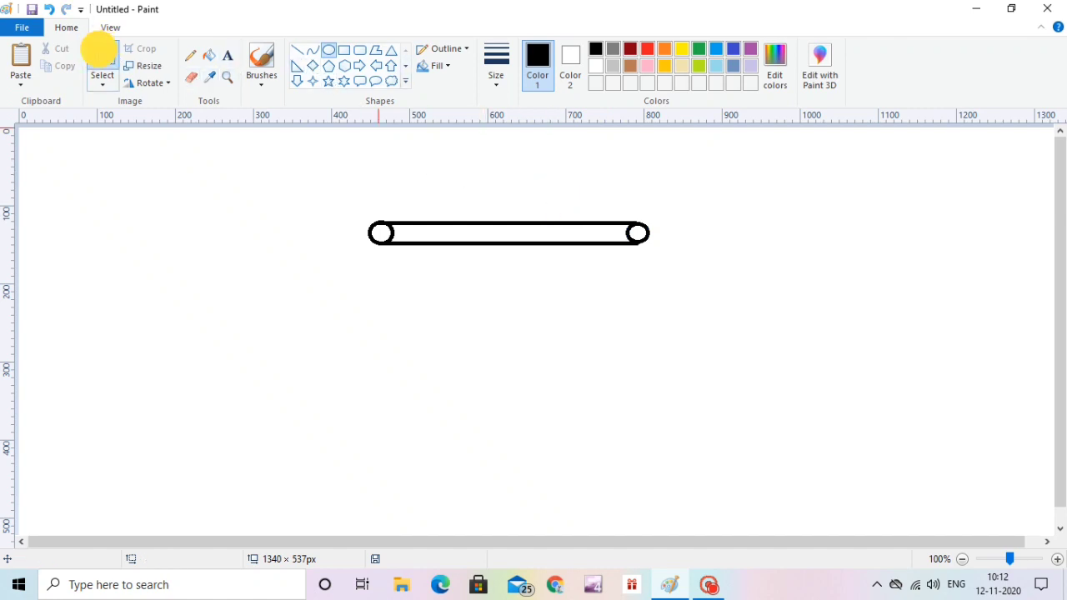
left_click(295, 50)
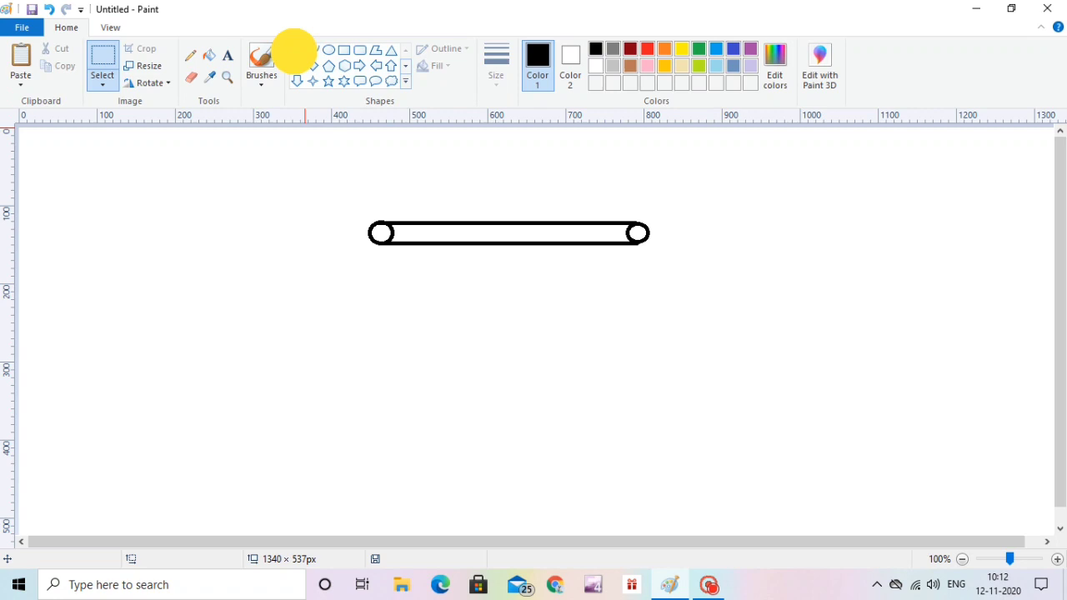
mouse_move(467, 228)
left_mouse_down()
mouse_move(467, 241)
mouse_move(472, 228)
mouse_move(468, 238)
mouse_move(486, 236)
left_mouse_up()
left_click(494, 232)
left_click(488, 231)
left_click(478, 235)
left_click(487, 233)
left_click(498, 233)
left_click(528, 232)
left_click(511, 225)
left_click(510, 229)
left_click(544, 265)
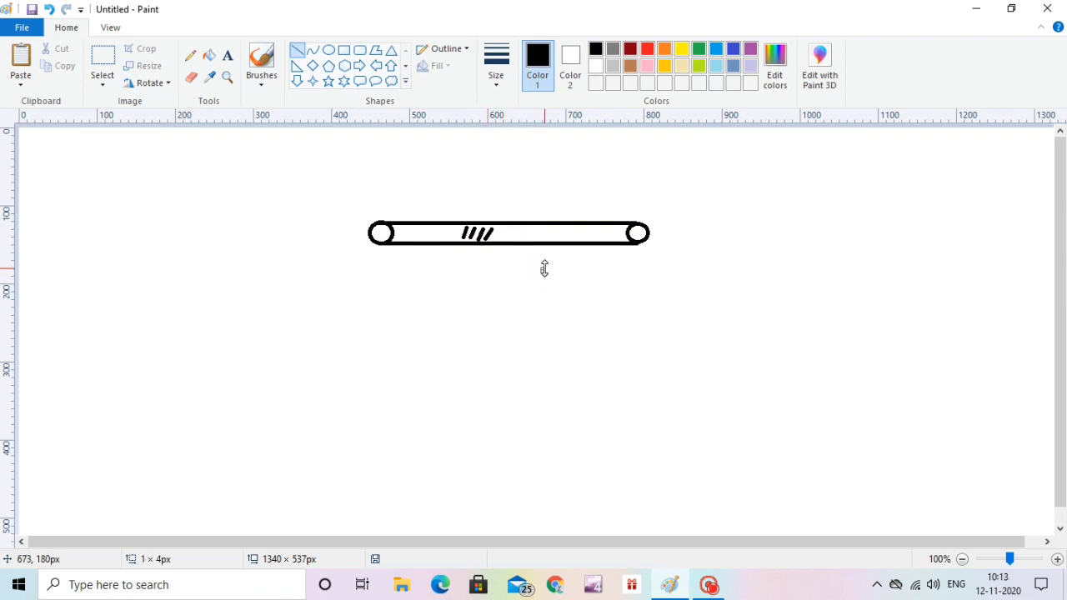
- Duplicate the whole hatched bar and rotate the copy 90° to the left
left_click(104, 55)
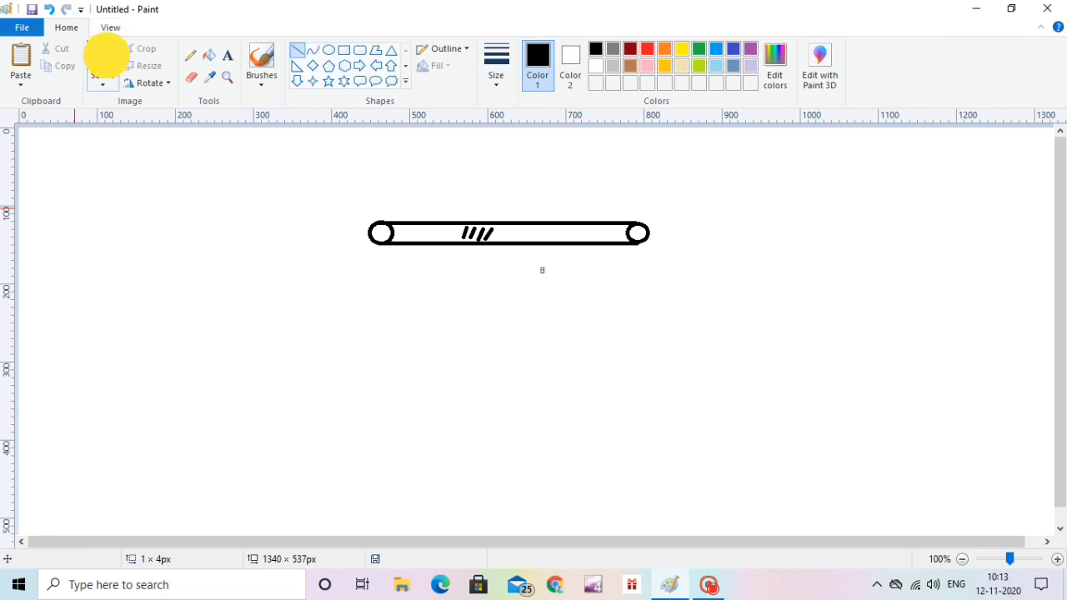
left_click_drag(359, 215, 653, 252)
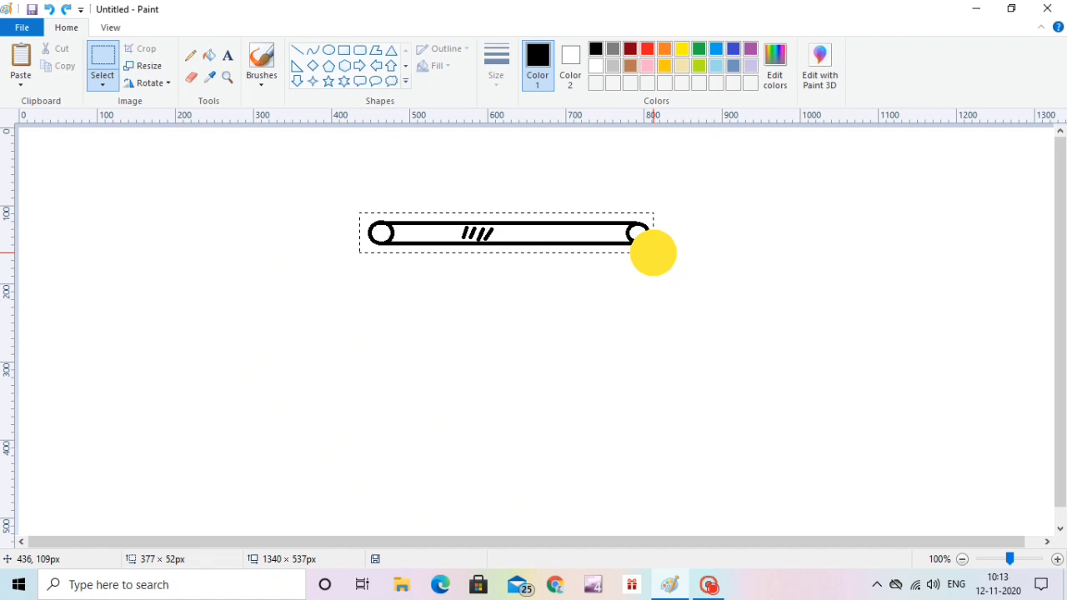
right_click(540, 230)
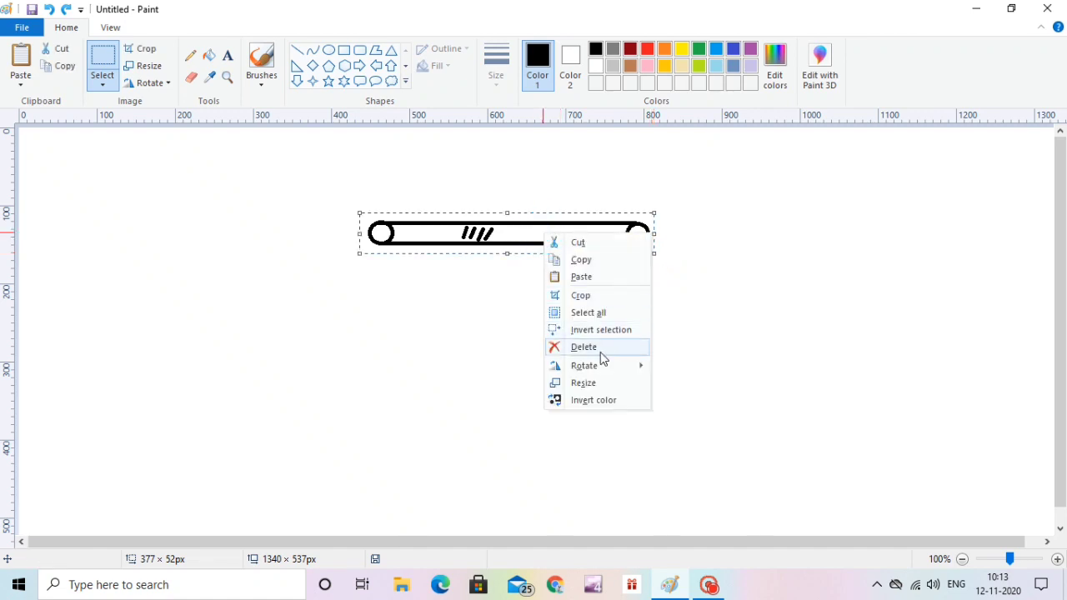
left_click(583, 259)
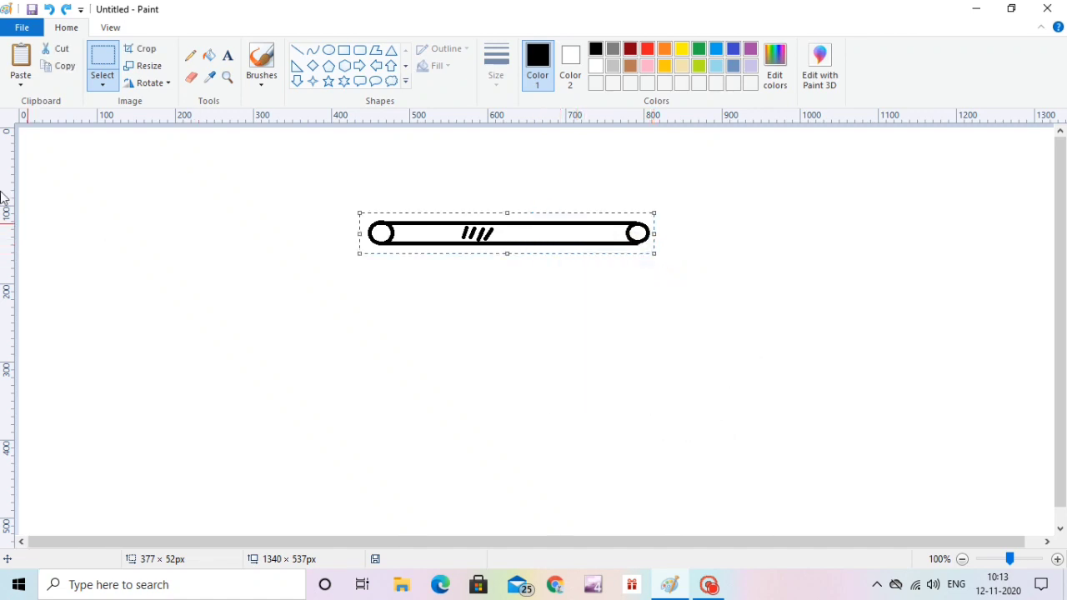
key("ctrl+v")
right_click(182, 144)
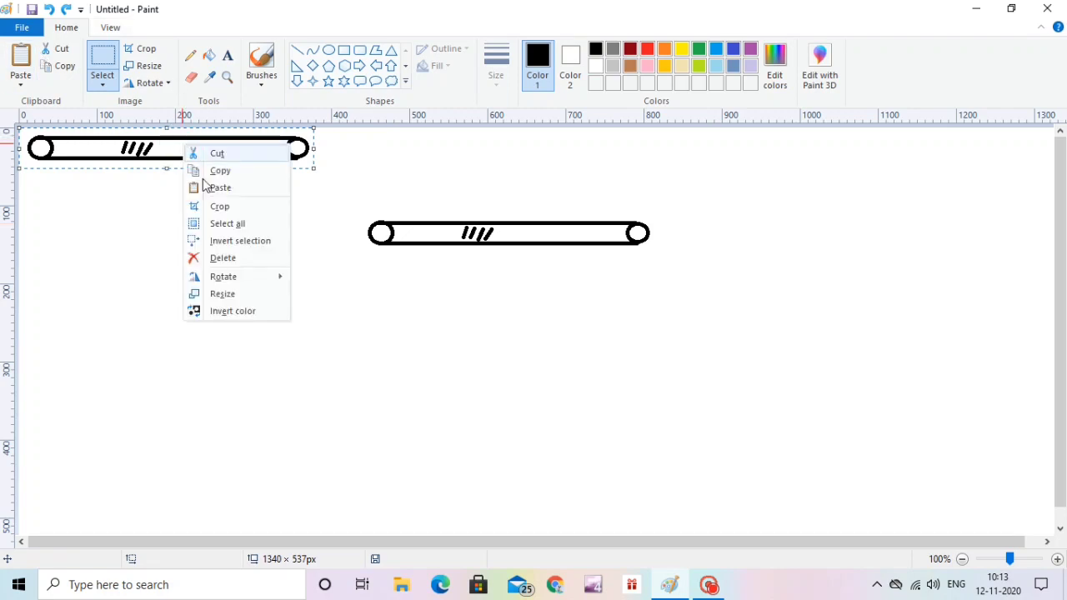
mouse_move(238, 276)
left_click(325, 296)
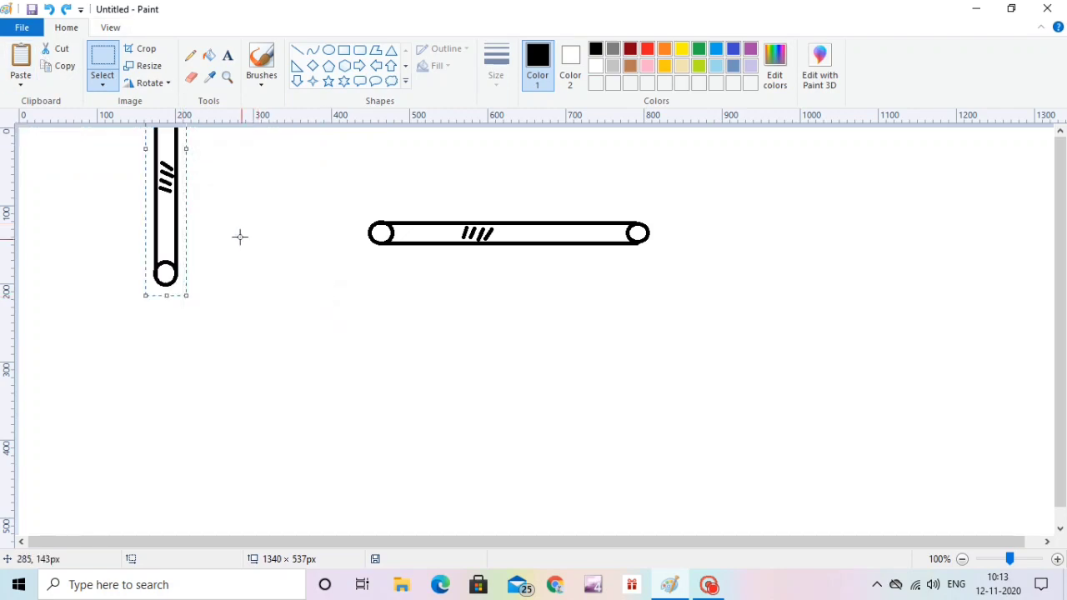
- Toggle transparent selection and place the rotated bar vertically just below and outside the horizontal bar's left end
left_click_drag(159, 208, 372, 443)
right_click(374, 444)
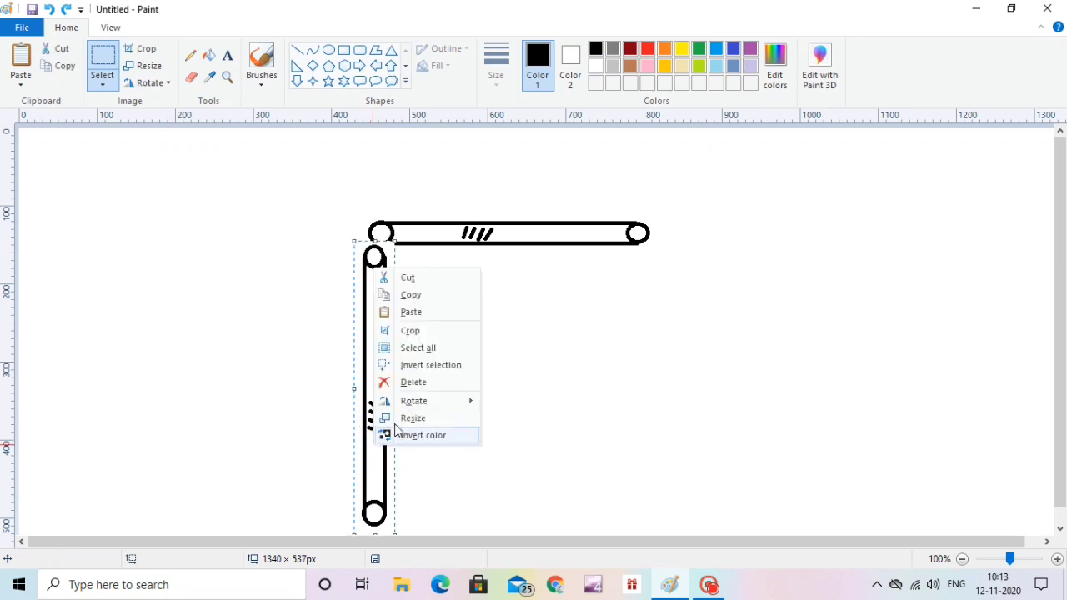
left_click(103, 84)
left_click(133, 225)
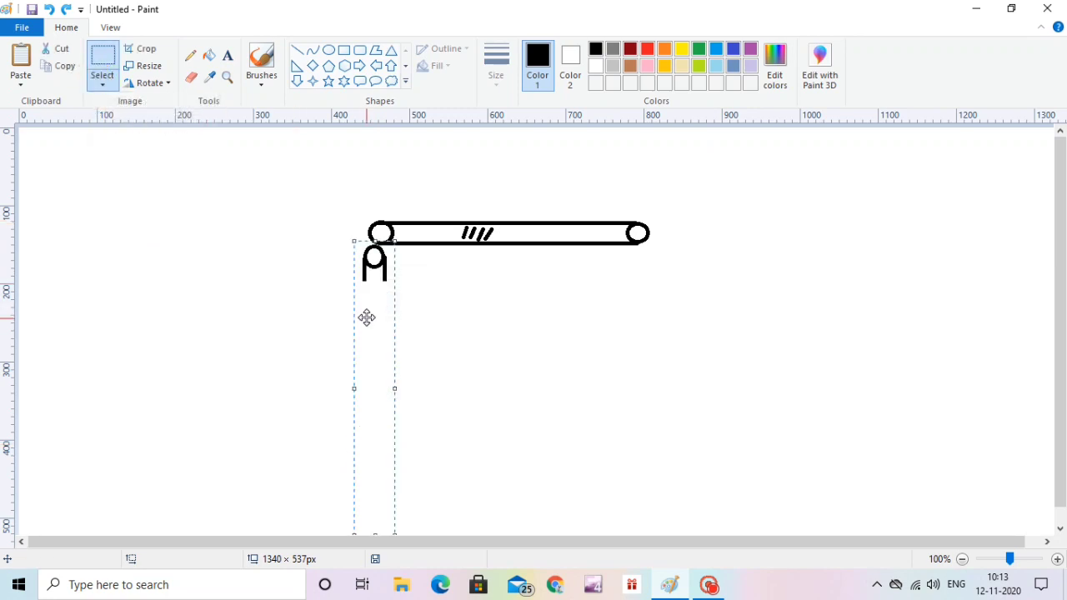
left_click(101, 82)
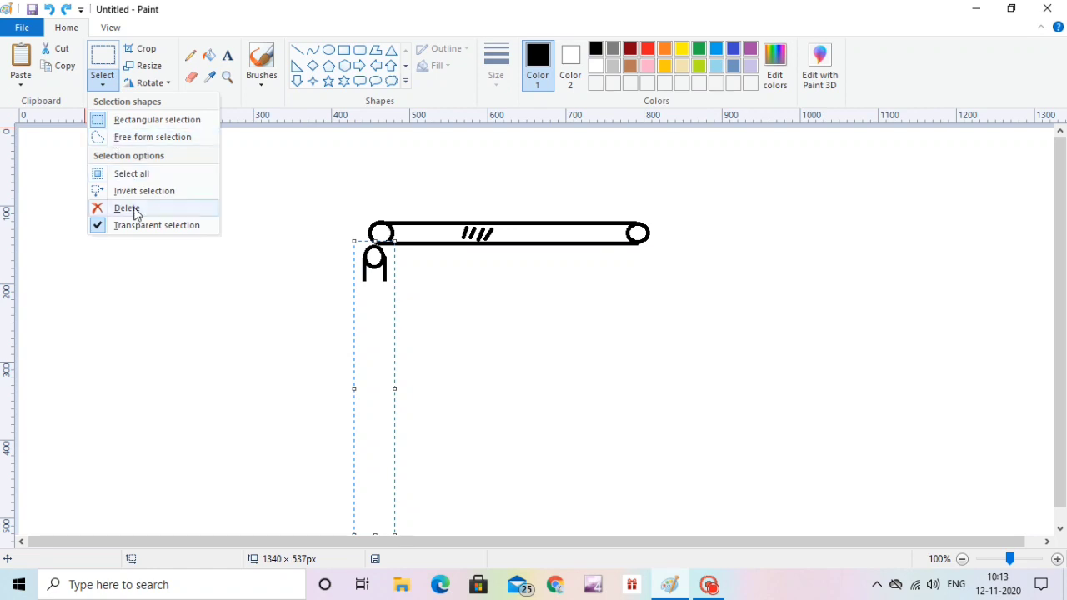
left_click(188, 228)
mouse_move(376, 309)
left_mouse_down()
mouse_move(374, 333)
mouse_move(361, 321)
left_mouse_up()
left_click(255, 263)
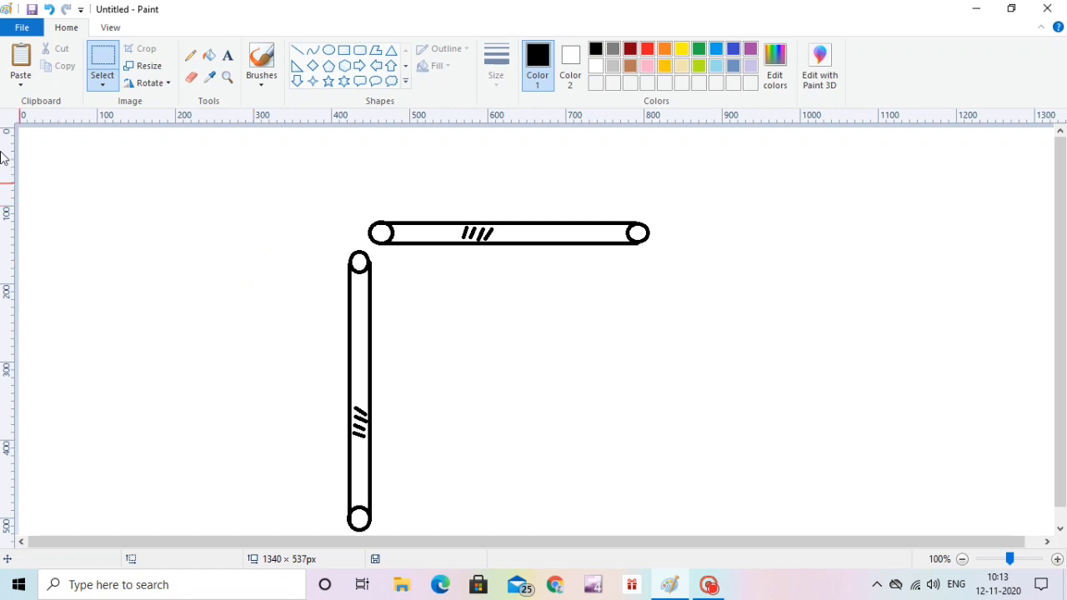
- Paste another horizontal bar and place it at the foot of the vertical bar as the frame's lower side
key("ctrl+v")
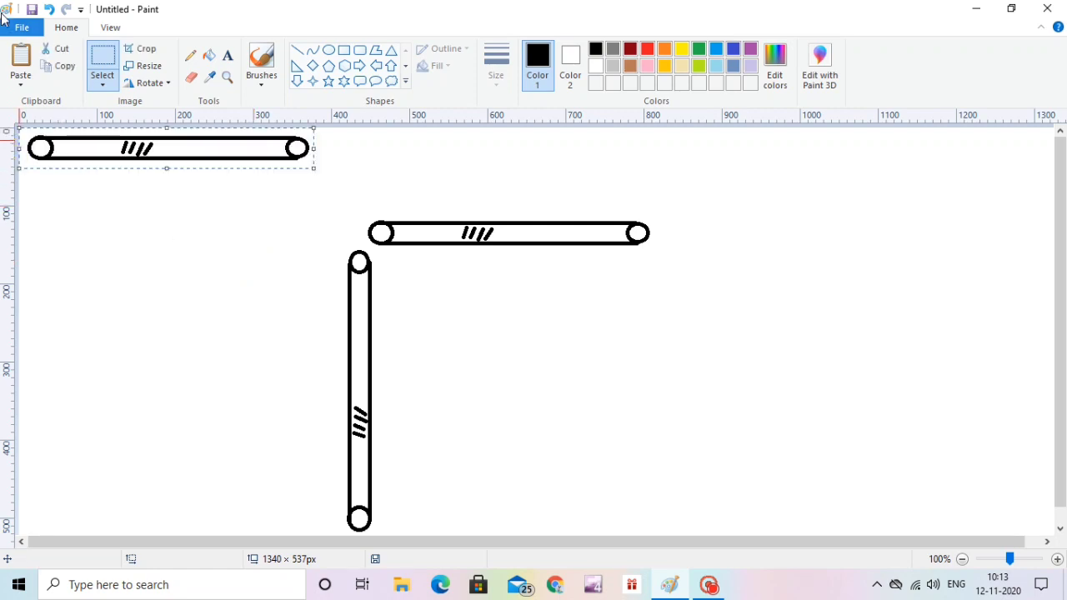
left_click_drag(141, 155, 538, 462)
scroll(523, 488, "down", 1)
left_click_drag(994, 538, 1009, 538)
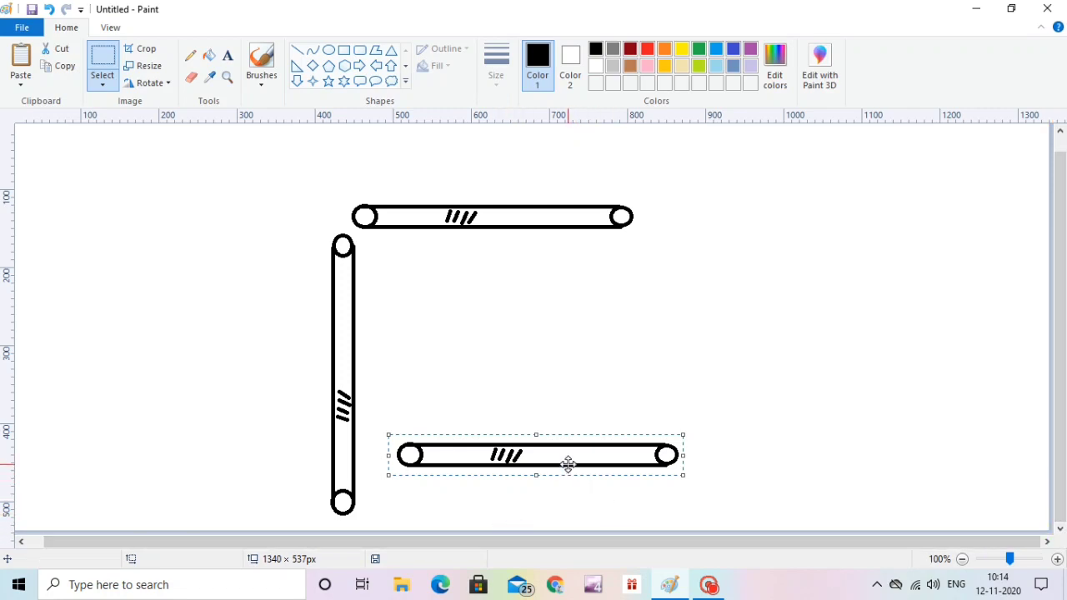
left_click_drag(568, 459, 536, 521)
left_click(473, 384)
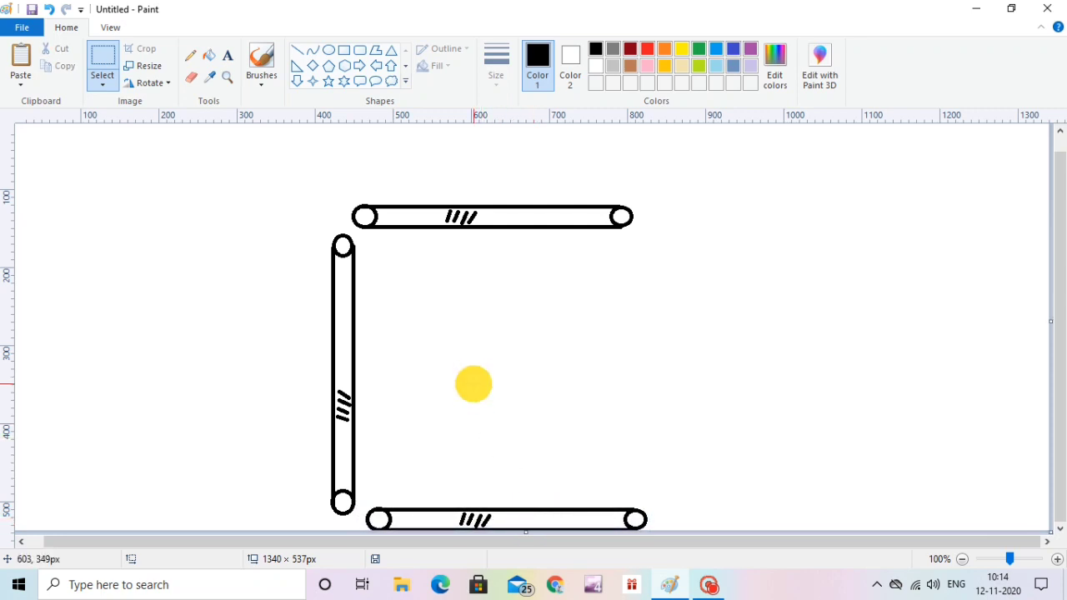
- Copy the vertical bar and place the duplicate opposite it as the frame's right side
left_click_drag(323, 231, 359, 516)
key("ctrl+c")
key("ctrl+v")
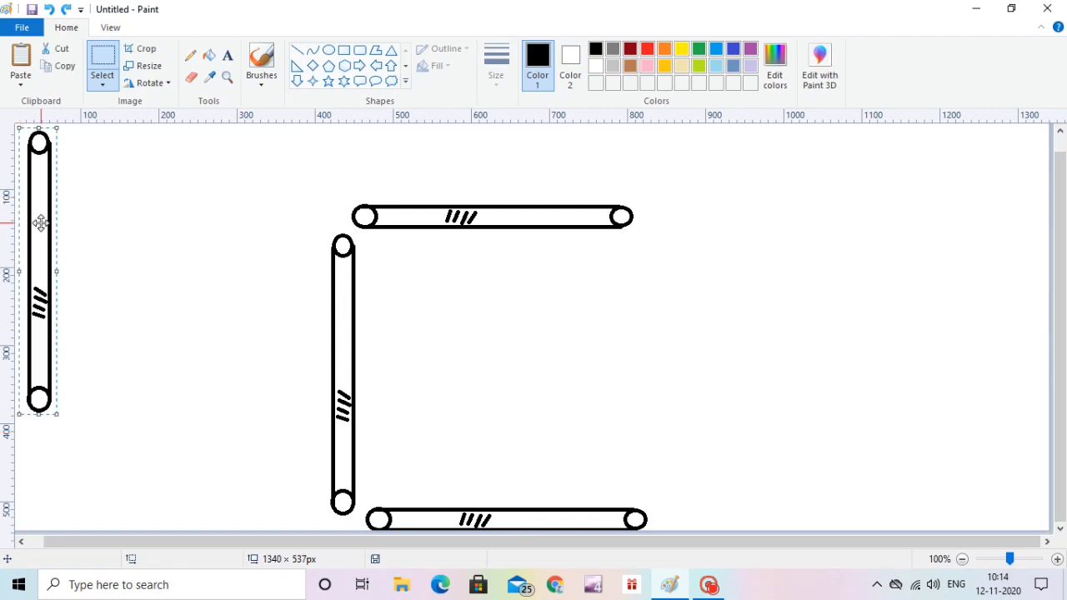
left_click_drag(40, 222, 657, 314)
left_click(761, 293)
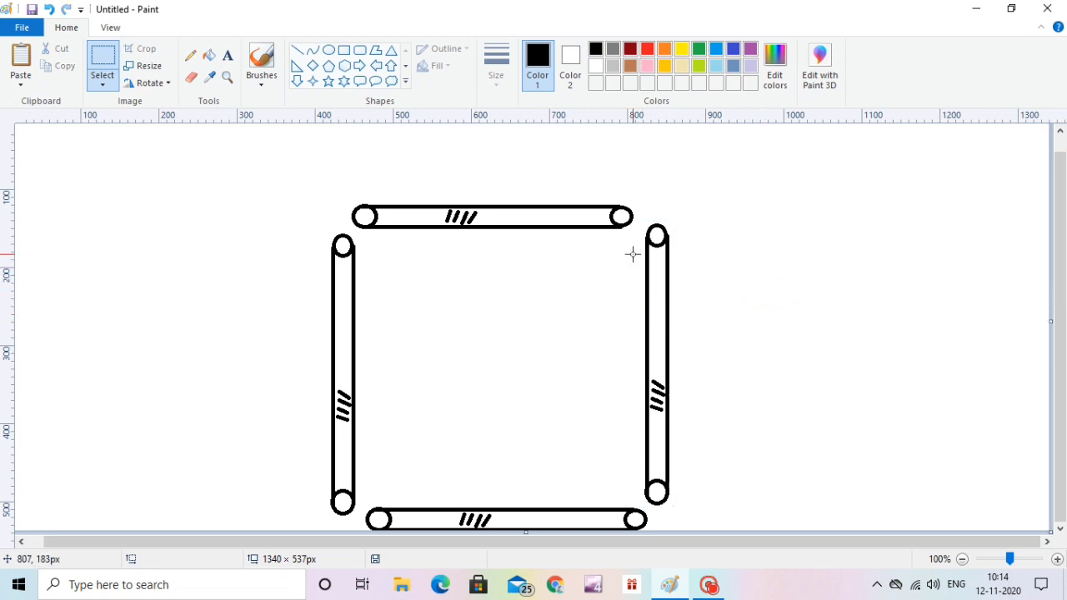
left_click(297, 50)
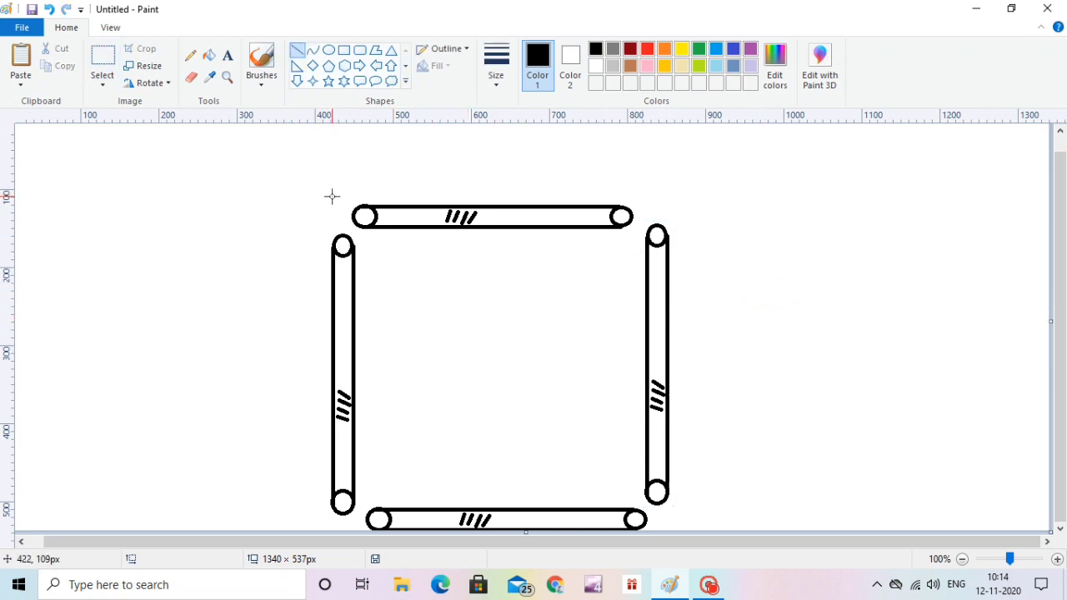
left_click_drag(315, 188, 393, 275)
key("ctrl+z")
- Draw a circle about 167 × 162 px in the middle of the frame
left_click(329, 50)
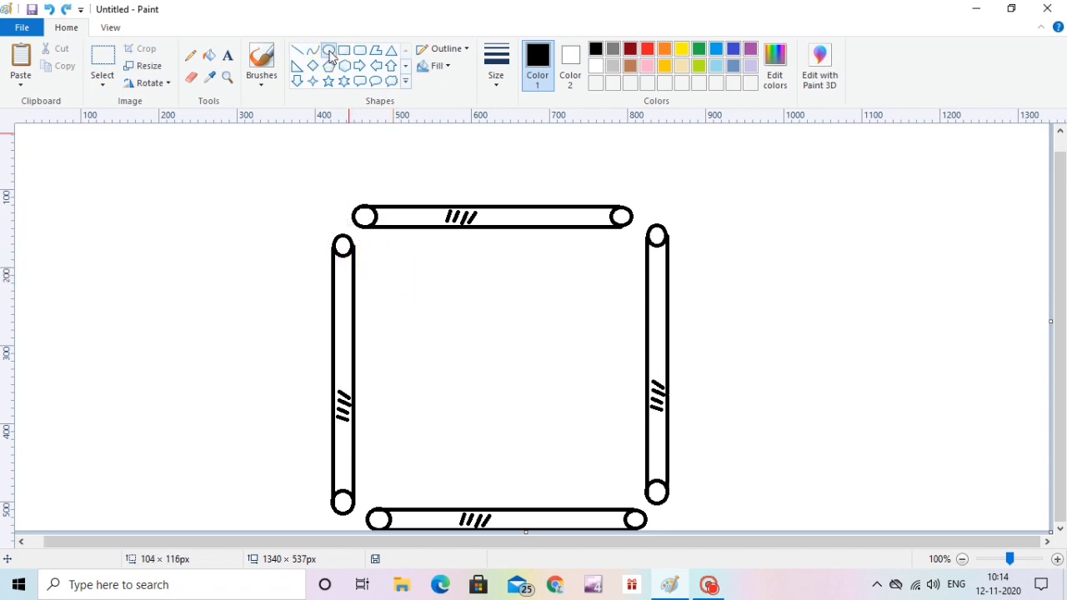
left_click_drag(444, 314, 573, 423)
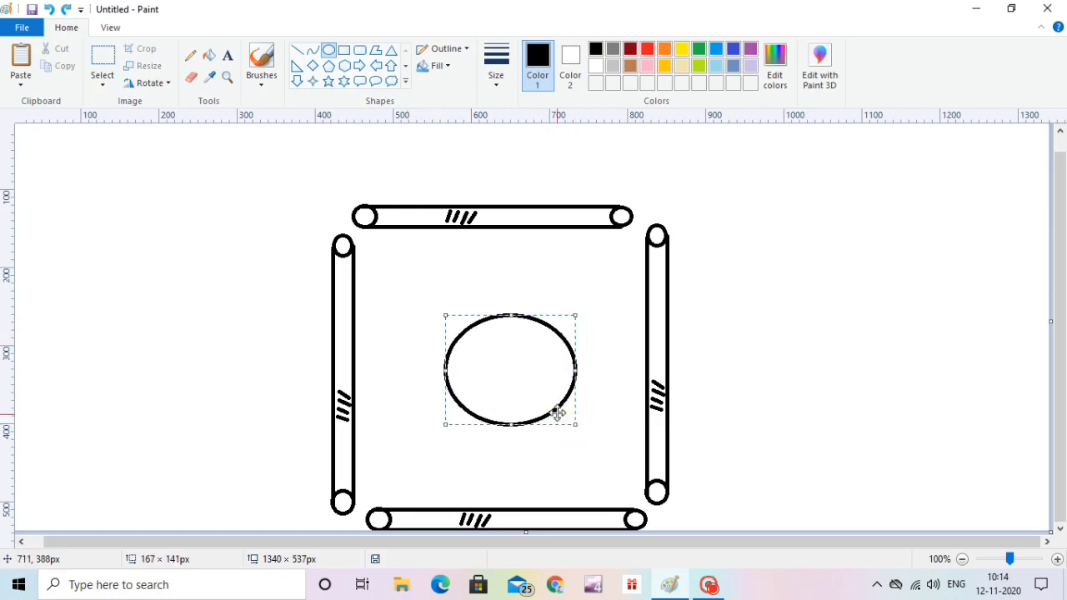
left_click_drag(519, 375, 505, 364)
left_click_drag(494, 408, 494, 424)
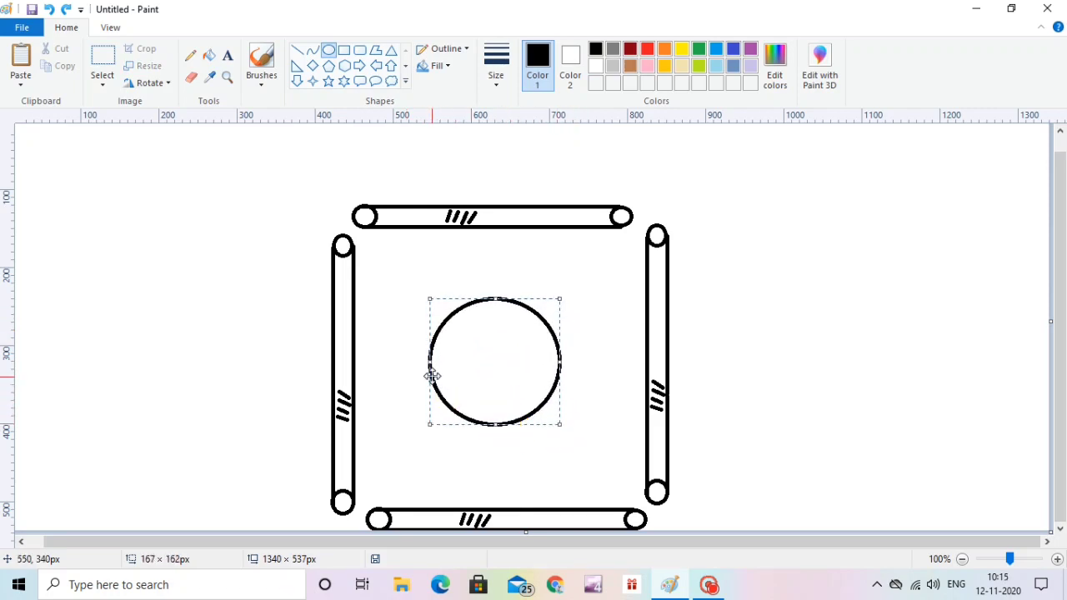
- Enlarge the large circle to about 201 × 180 px and reposition it at the centre of the frame
left_click_drag(429, 360, 423, 362)
left_click_drag(551, 357, 563, 358)
left_click_drag(511, 348, 525, 355)
left_click_drag(437, 364, 430, 367)
left_click_drag(493, 302, 493, 297)
left_click_drag(503, 428, 505, 437)
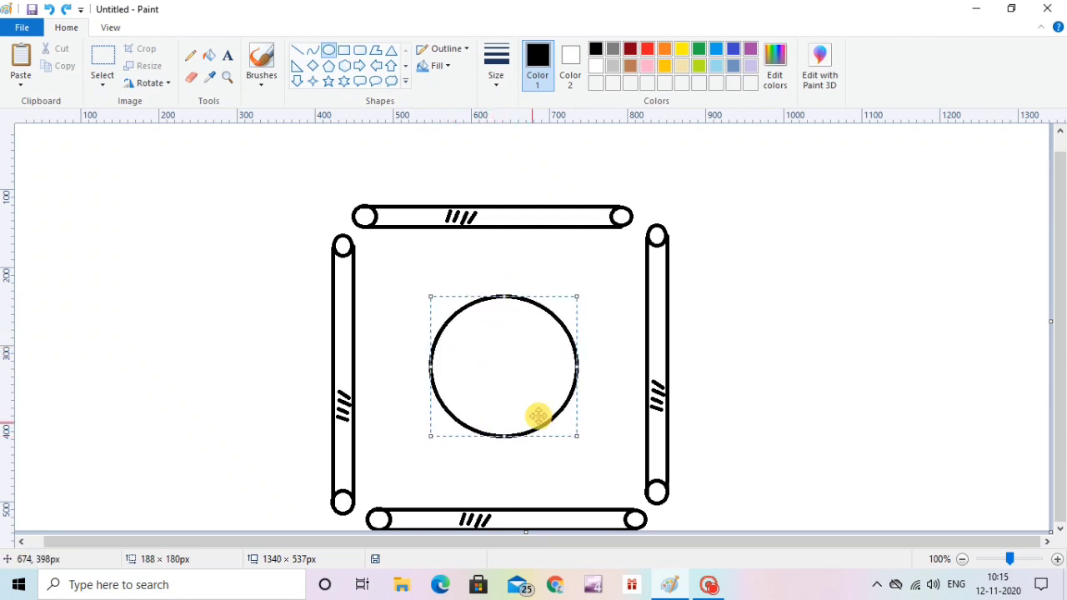
left_click_drag(575, 367, 587, 367)
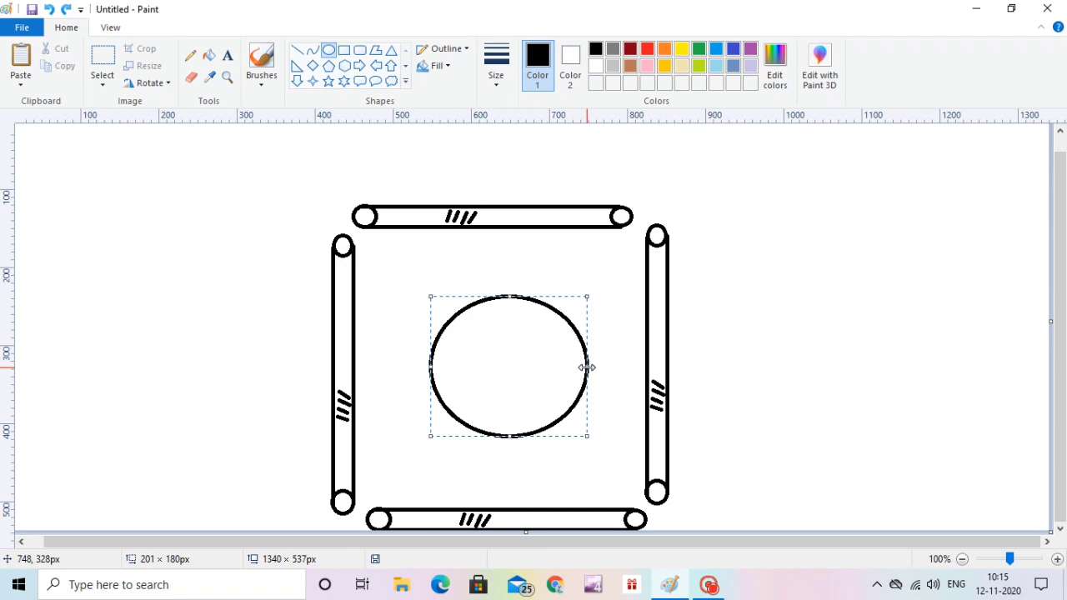
left_click(680, 366)
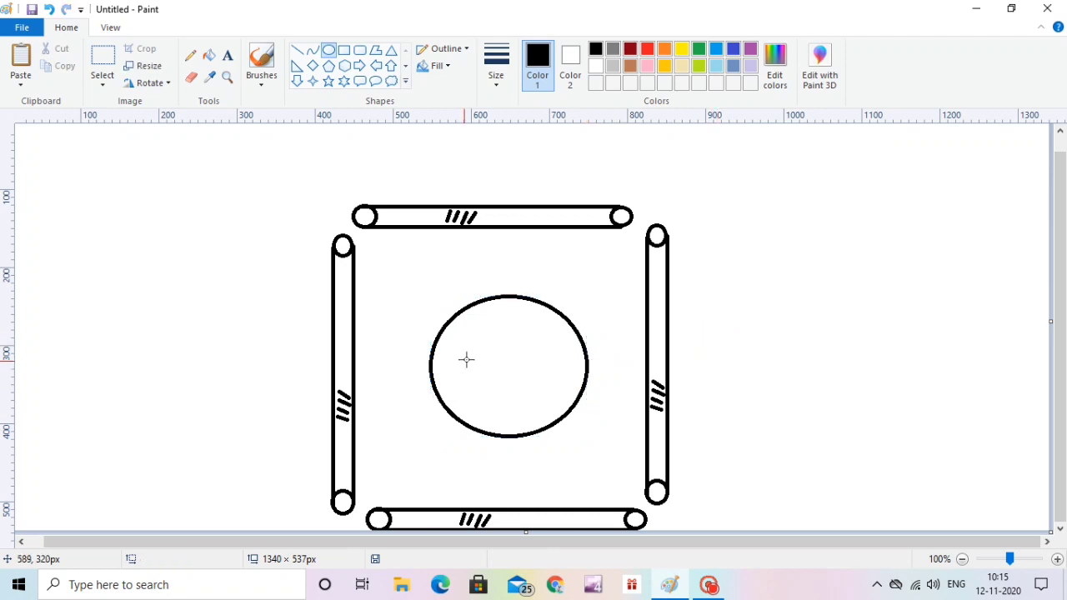
- Draw a circle about 33 × 31 px at the centre of the large circle and give it a thinner outline
left_click_drag(497, 355, 522, 380)
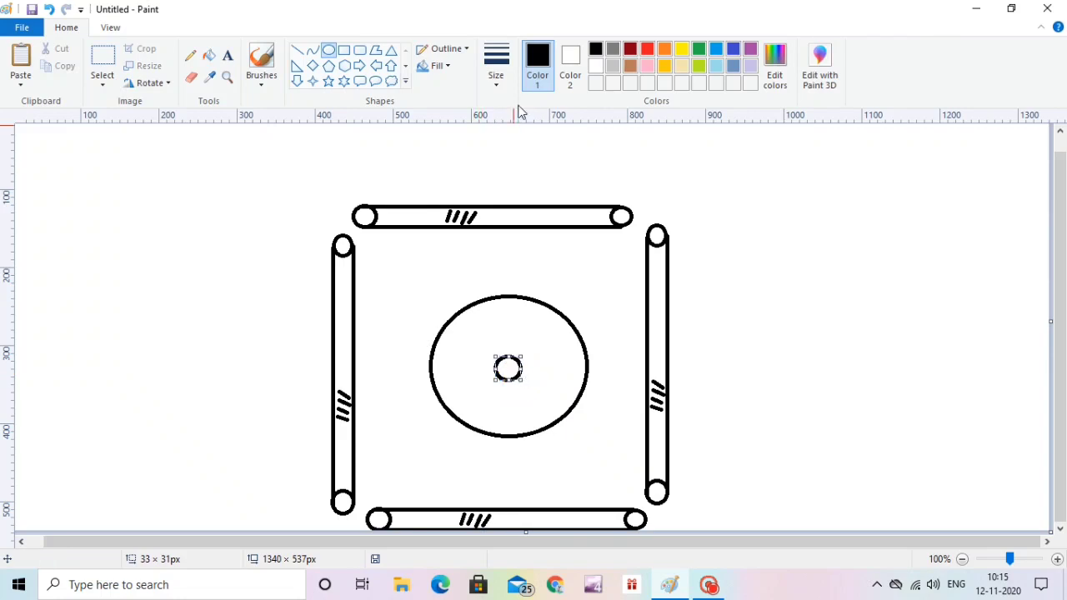
left_click(496, 67)
left_click(501, 113)
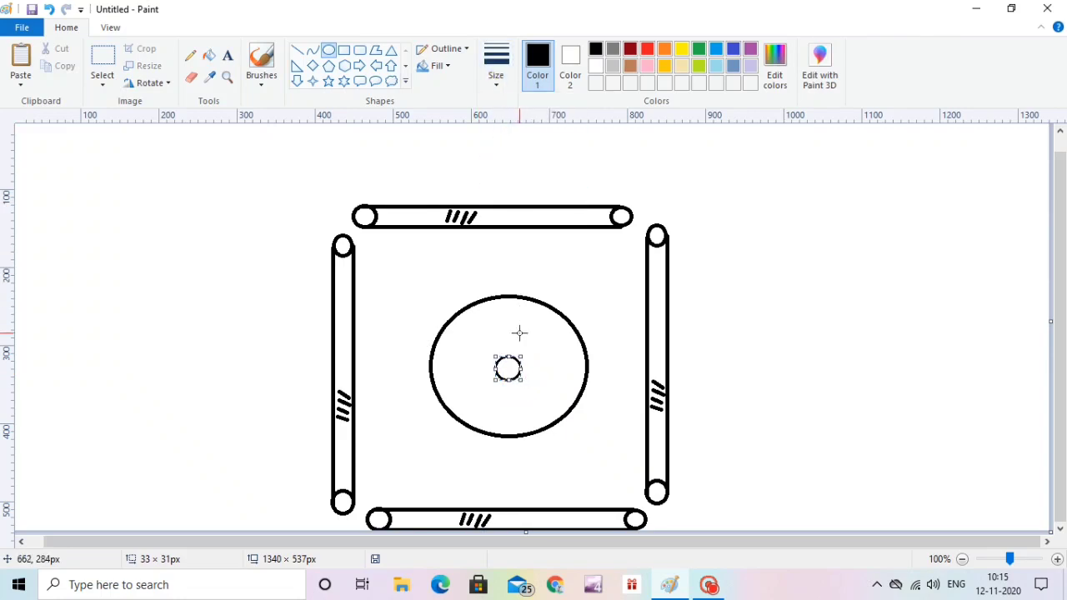
- Nudge the small inner circle slightly up and to the left within the large circle
key("Up")
key("Up")
key("Up")
key("Up")
key("Up")
key("Up")
key("Up")
key("Down")
key("Down")
key("Down")
key("Down")
key("Down")
key("Left")
key("Left")
left_click(405, 302)
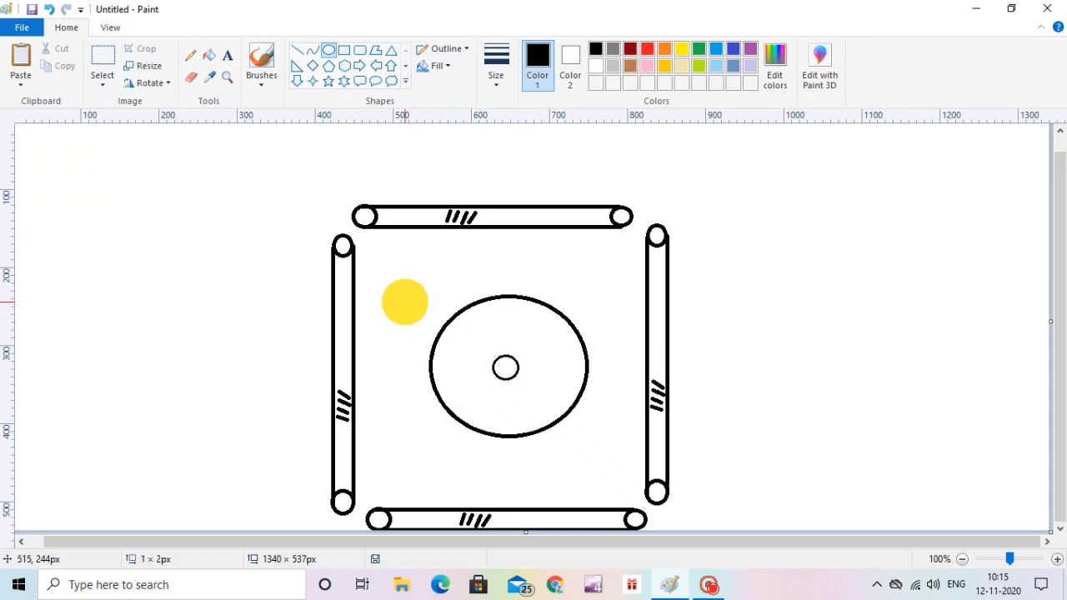
- Draw a diagonal line from outside the frame's upper-left corner gap inward toward the large central circle
left_click(296, 50)
left_click_drag(336, 215, 408, 285)
left_click(311, 50)
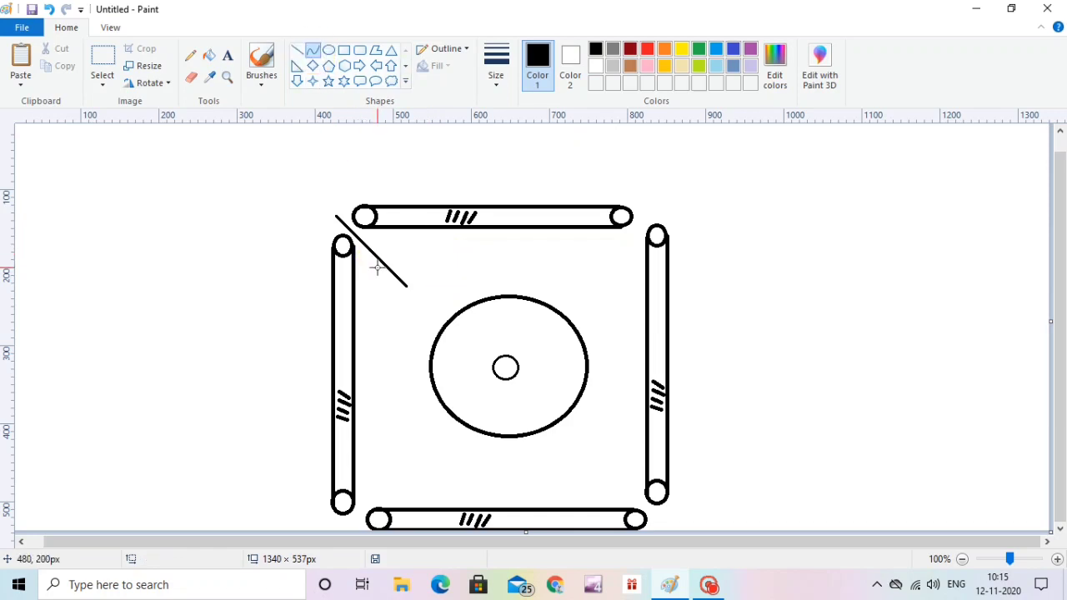
left_click_drag(393, 283, 405, 270)
mouse_move(408, 300)
left_mouse_down()
mouse_move(421, 282)
mouse_move(401, 285)
mouse_move(417, 295)
left_mouse_up()
key("ctrl+z")
- Draw a circle about 38 × 32 px around the inner end of the upper-left diagonal and erase its section facing the corner
left_click(328, 50)
left_click(191, 76)
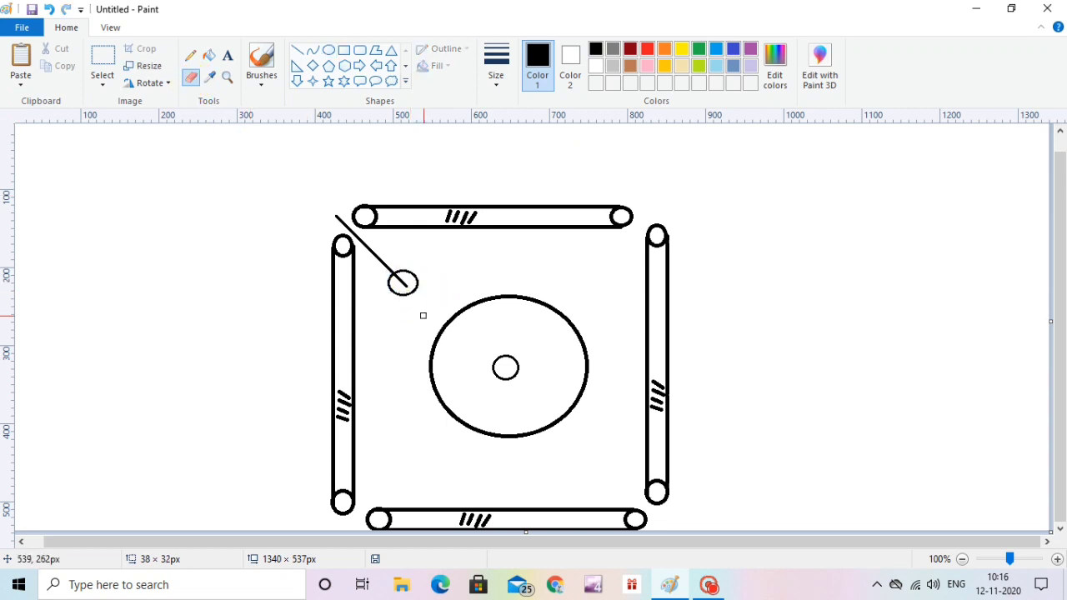
left_click(398, 269)
left_click_drag(386, 277, 390, 276)
left_click(394, 268)
left_click(396, 269)
left_click(399, 269)
- Draw a diagonal line about 109 × 109 px through the frame's upper-right corner gap and nudge it slightly right and up
left_click(296, 50)
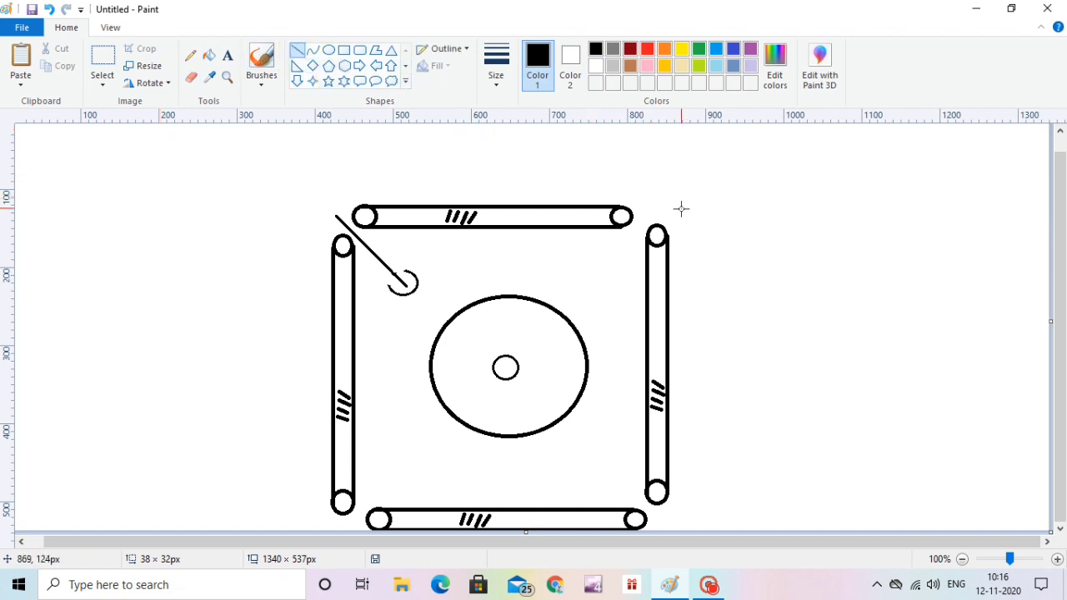
left_click_drag(657, 195, 575, 281)
key("Up")
key("Up")
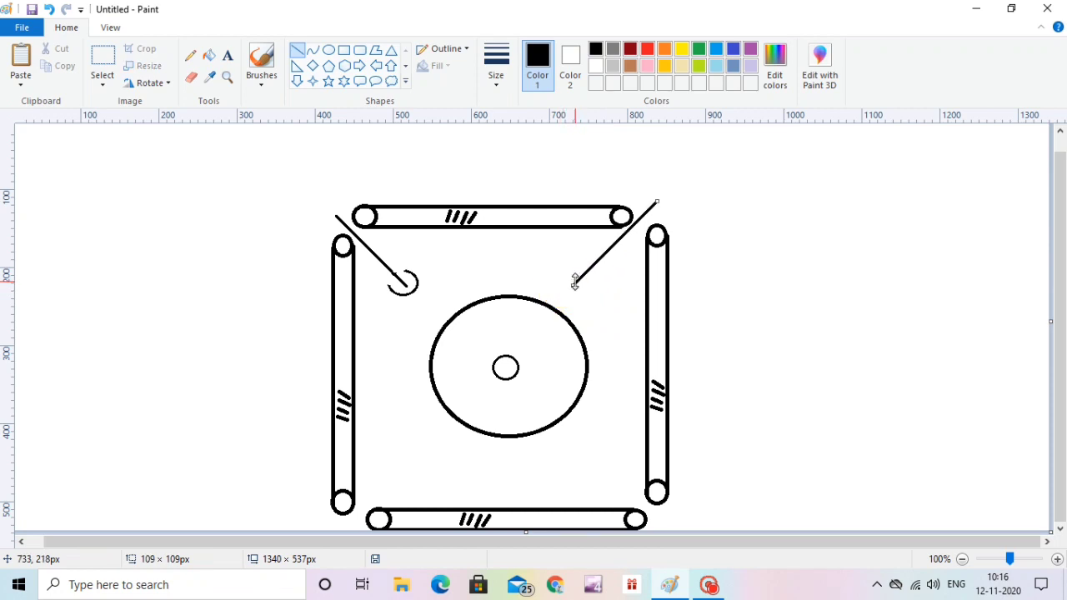
key("Right")
key("Right")
key("Right")
key("Right")
key("Right")
key("Right")
key("Right")
key("Right")
key("Right")
key("Right")
key("Right")
key("Right")
key("Right")
key("Right")
key("Right")
key("Right")
key("Right")
key("Right")
key("Right")
key("Right")
key("Right")
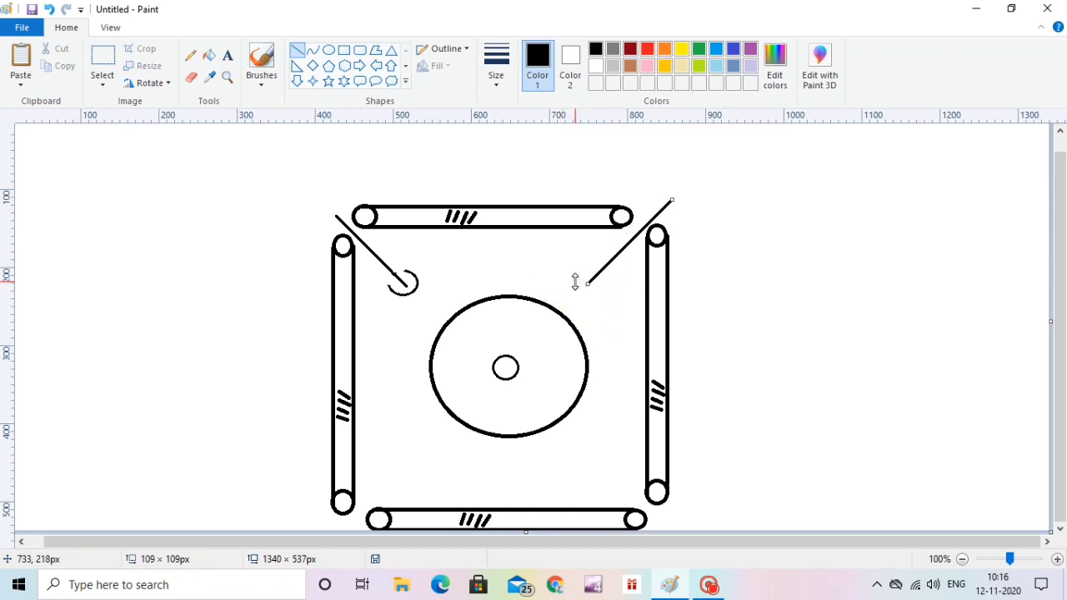
key("Left")
key("Left")
key("Left")
key("Left")
key("Left")
key("Left")
key("Left")
key("Left")
key("Up")
key("Up")
key("Up")
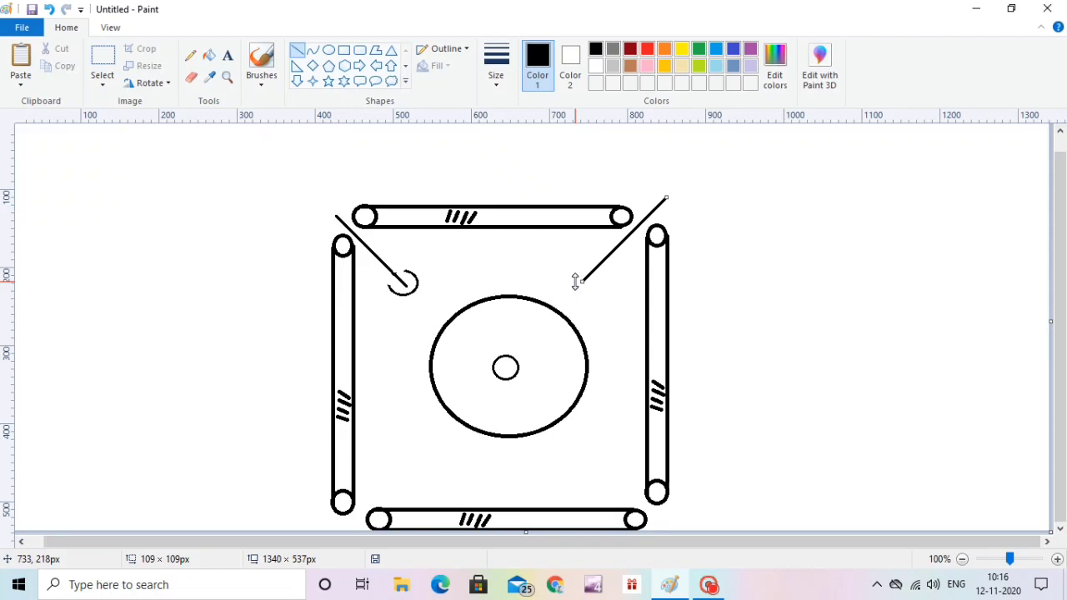
- Draw a circle about 39 × 36 px around the inner end of the upper-right diagonal and erase its section facing the corner
left_click(328, 50)
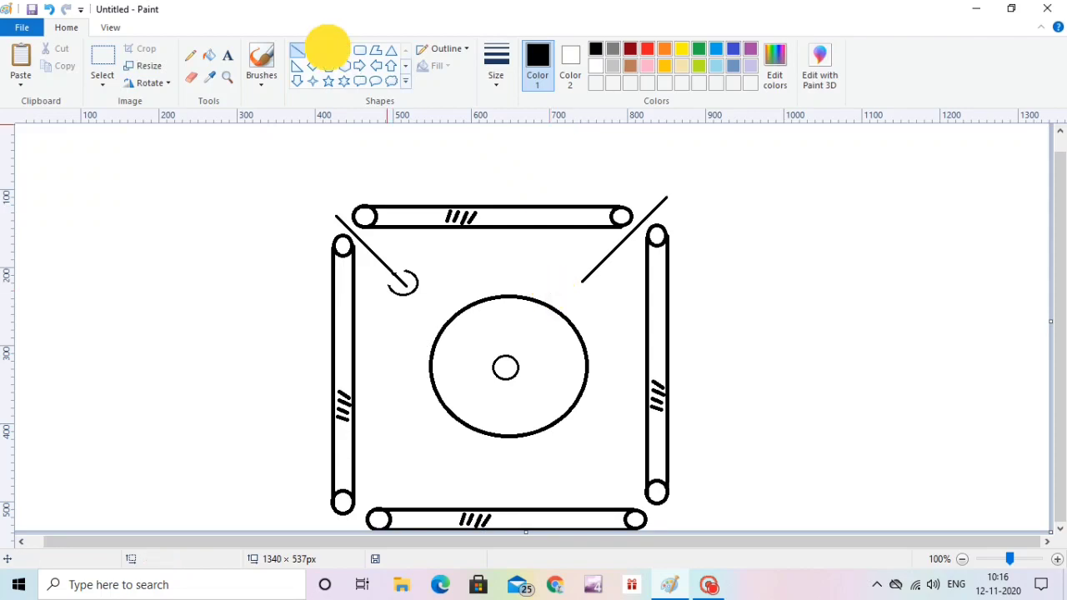
mouse_move(574, 267)
left_mouse_down()
mouse_move(601, 296)
mouse_move(572, 265)
left_mouse_up()
left_click(584, 280)
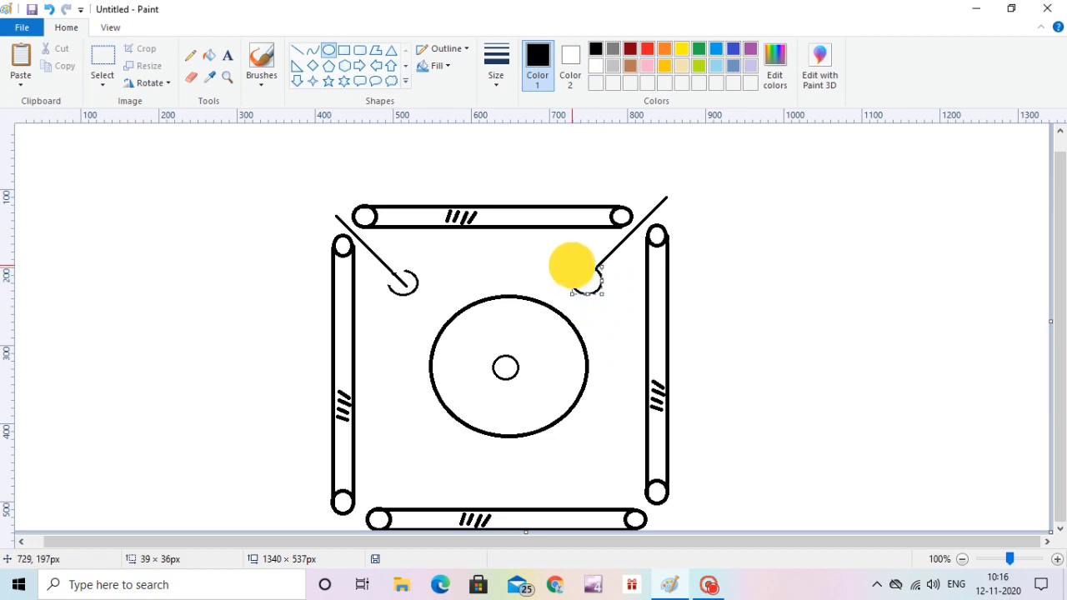
key("Left")
key("Left")
key("Left")
key("Left")
key("Left")
key("Left")
key("Right")
key("Right")
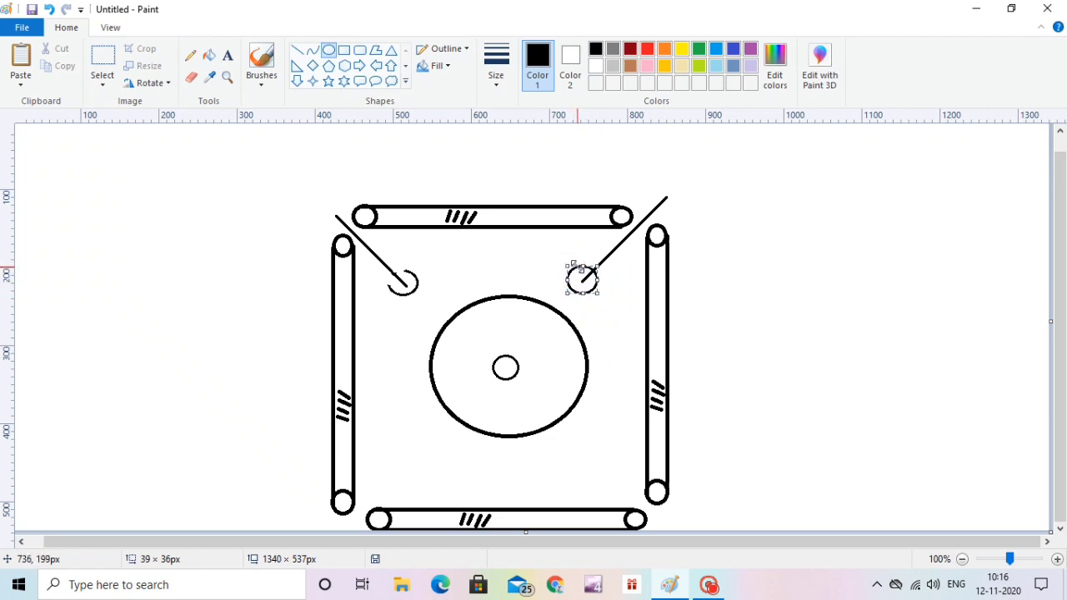
left_click(191, 76)
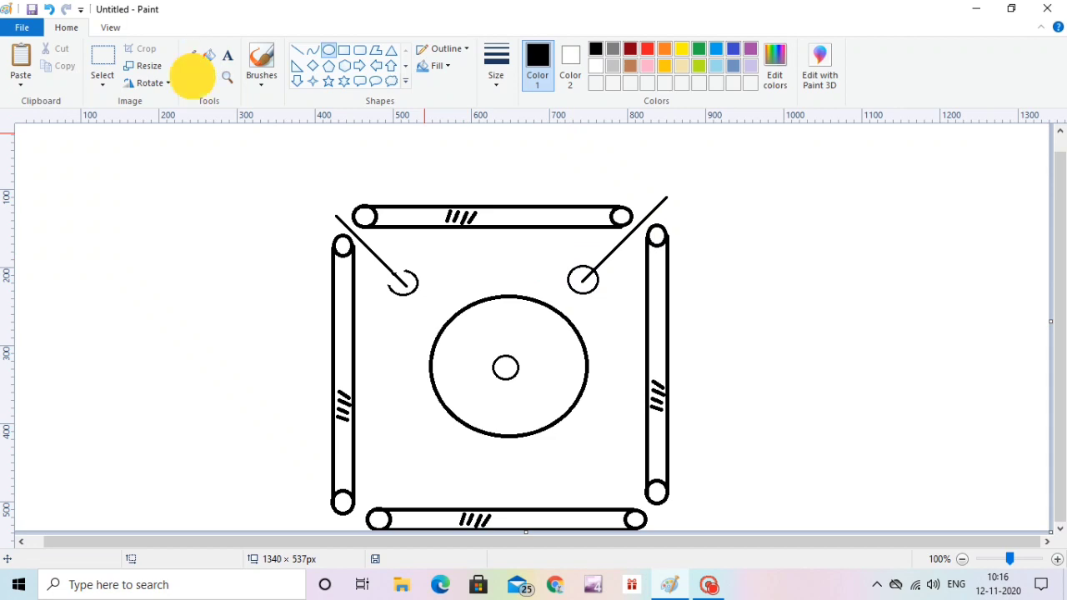
mouse_move(597, 276)
left_mouse_down()
mouse_move(580, 259)
mouse_move(598, 276)
left_mouse_up()
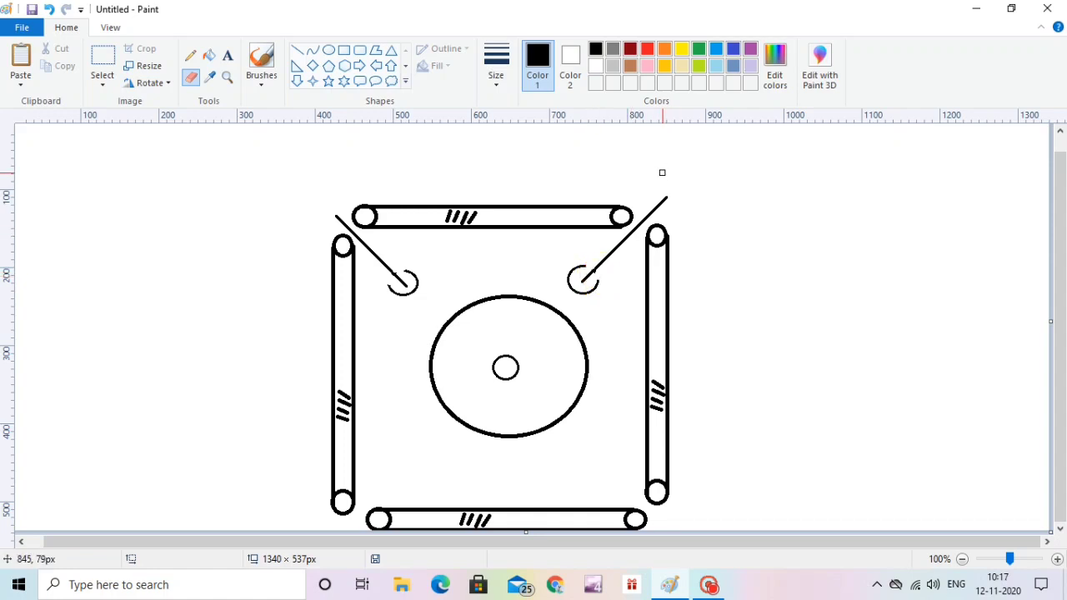
- Extend the canvas downward to about 1340 × 614 px to make room below the frame
left_click(298, 50)
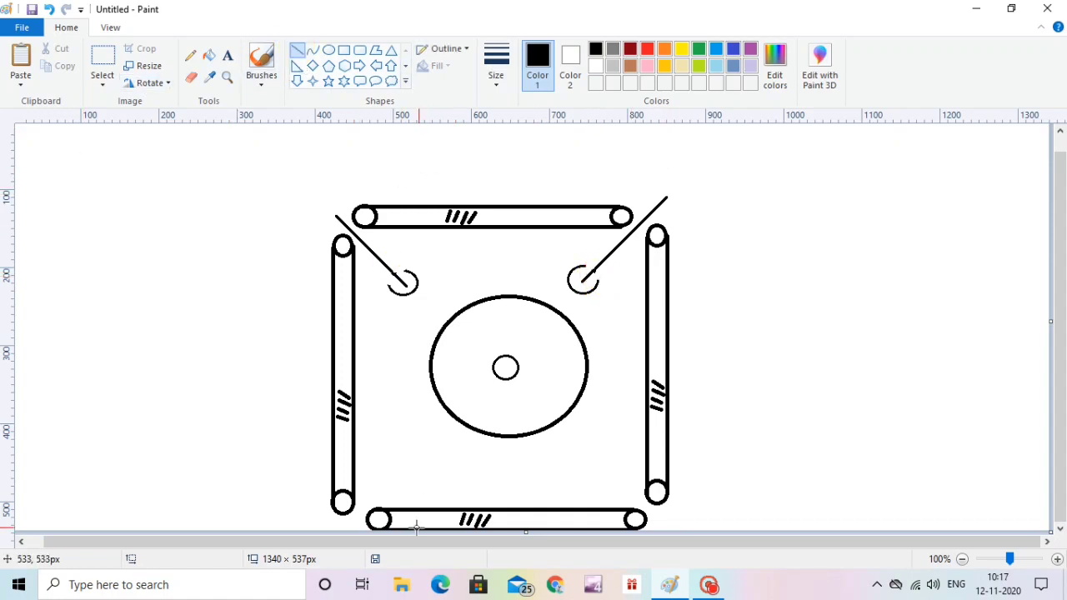
left_click_drag(525, 532, 528, 555)
scroll(650, 459, "down", 1)
scroll(532, 527, "down", 1)
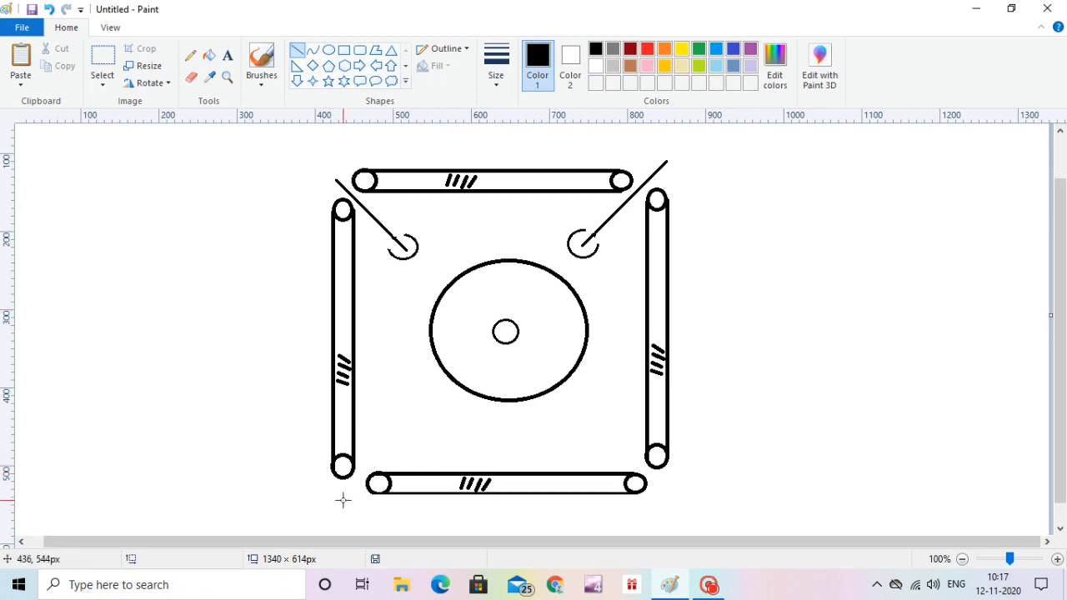
- Draw a diagonal line through the frame's lower-left corner gap and adjust its position and length to about 111 × 110 px
left_click_drag(342, 500, 400, 418)
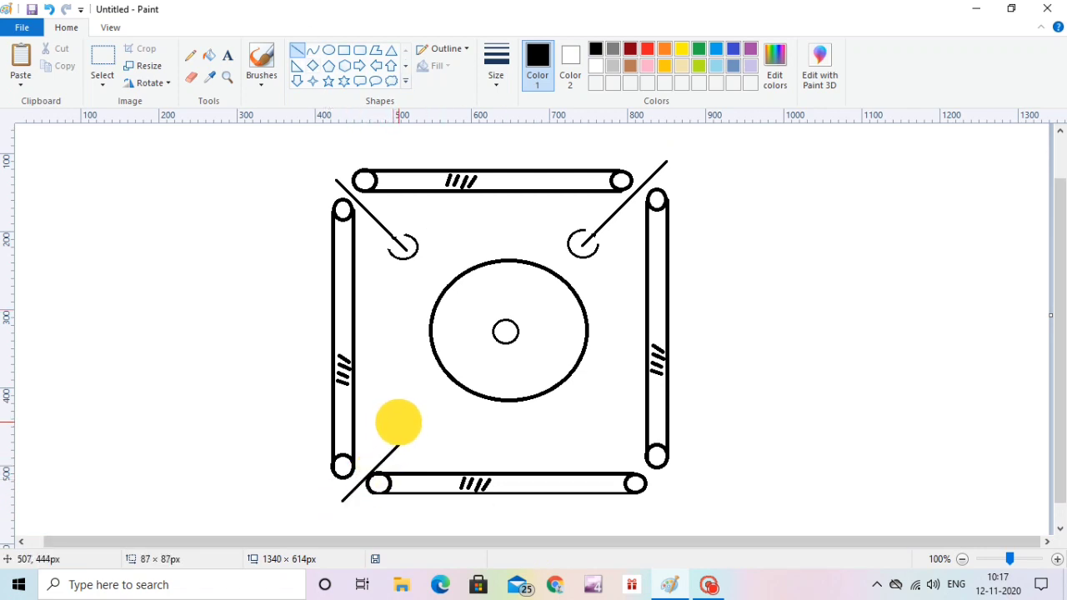
key("Left")
key("Left")
key("Left")
key("Left")
key("Left")
key("Left")
key("Left")
key("Left")
key("Left")
key("Left")
key("Left")
key("Left")
key("Left")
key("Left")
key("Left")
key("Left")
key("Left")
key("Right")
key("Right")
key("Right")
key("Right")
key("Right")
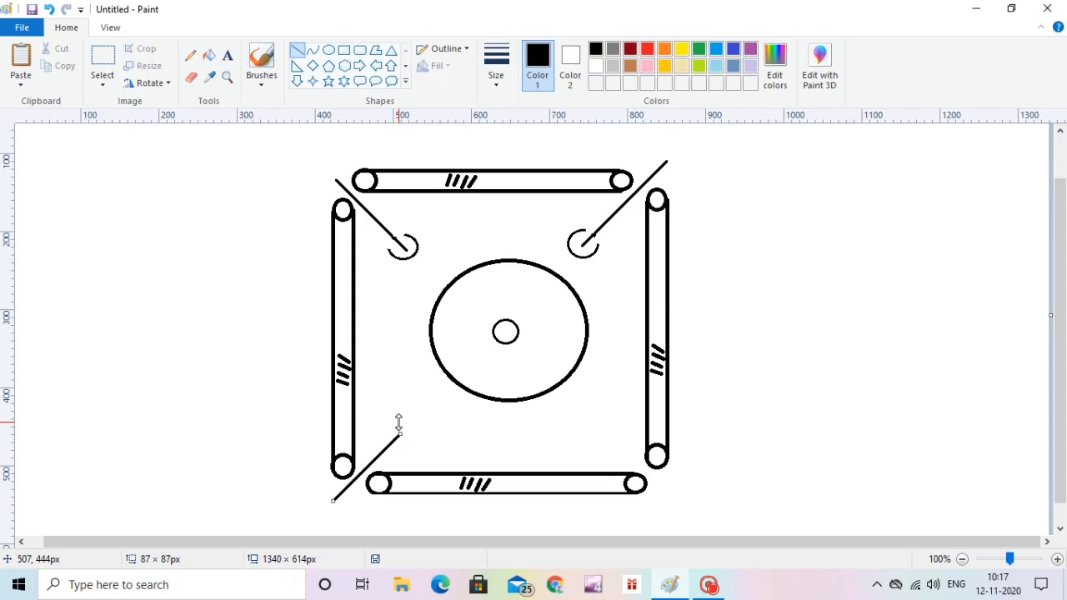
key("Right")
key("Right")
key("Right")
left_click_drag(401, 437, 421, 416)
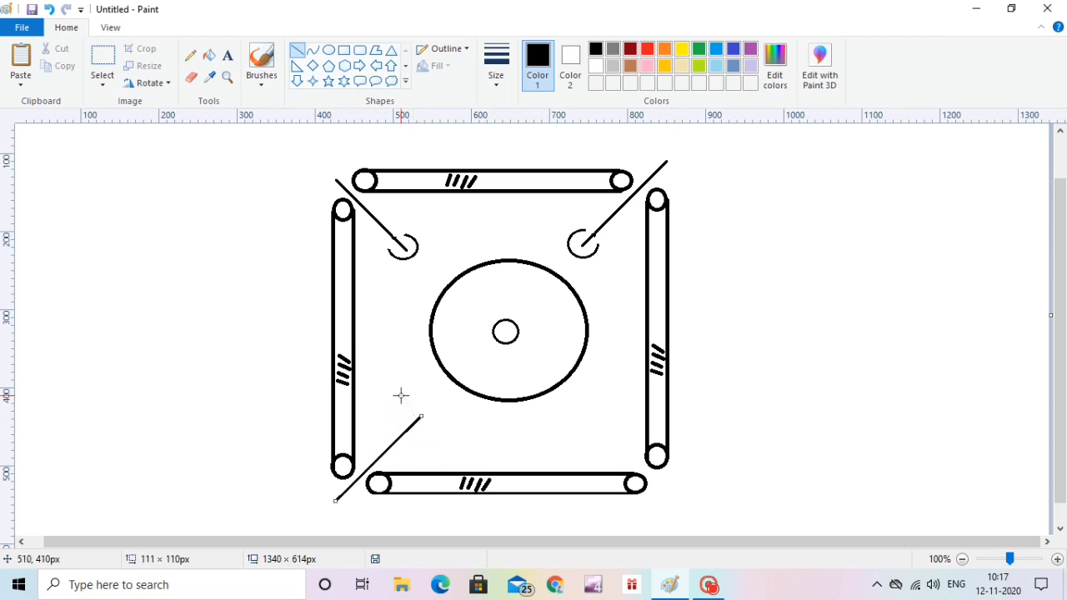
- Draw a circle about 37 × 30 px around the inner end of the lower-left diagonal and erase its section facing the corner
left_click(329, 50)
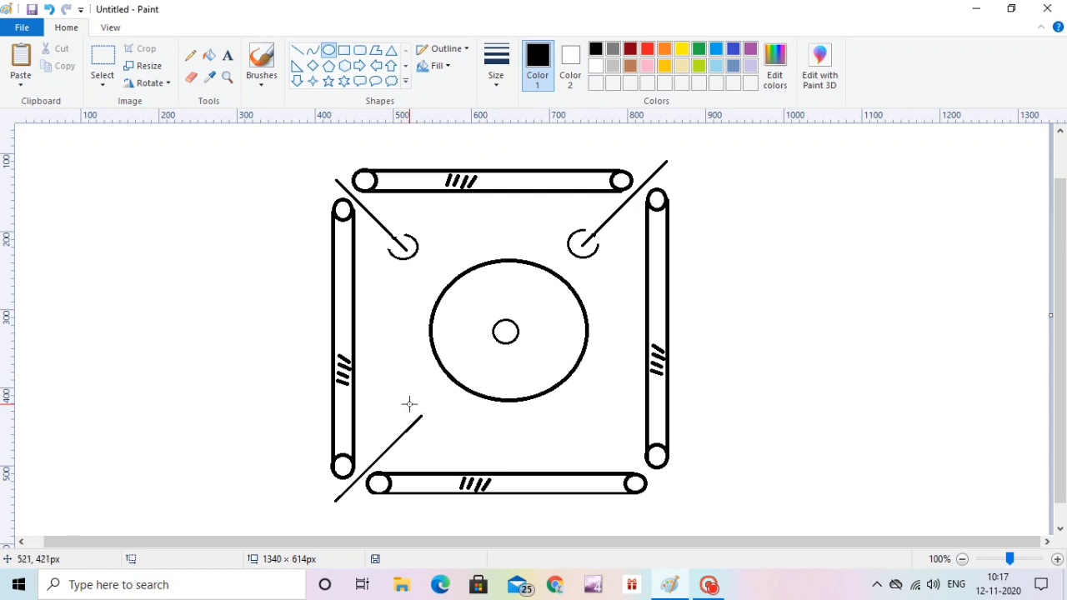
mouse_move(410, 404)
left_mouse_down()
mouse_move(436, 431)
mouse_move(417, 408)
left_mouse_up()
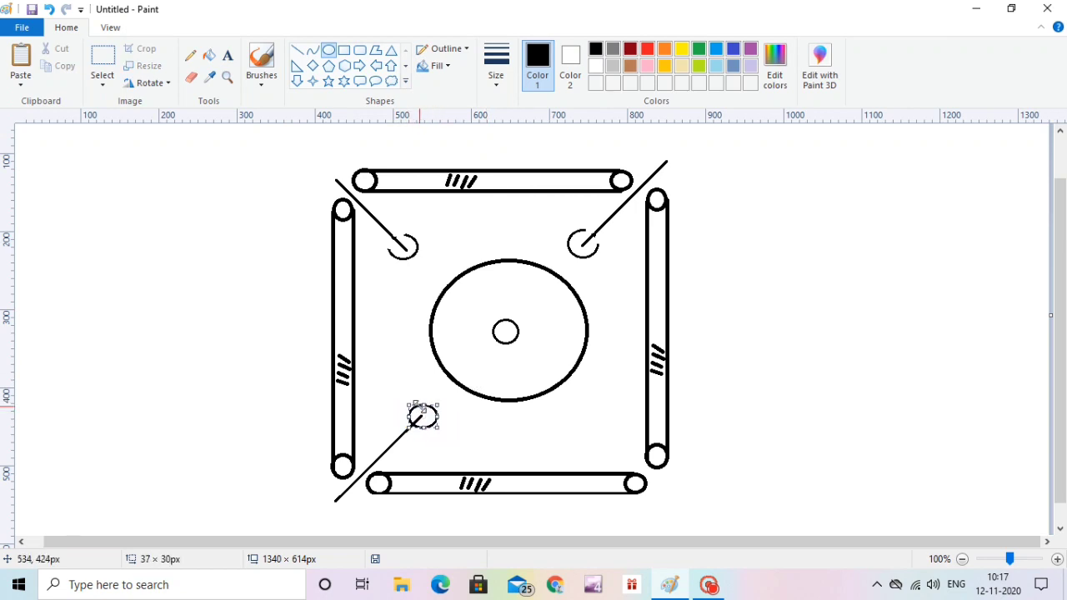
left_click(386, 387)
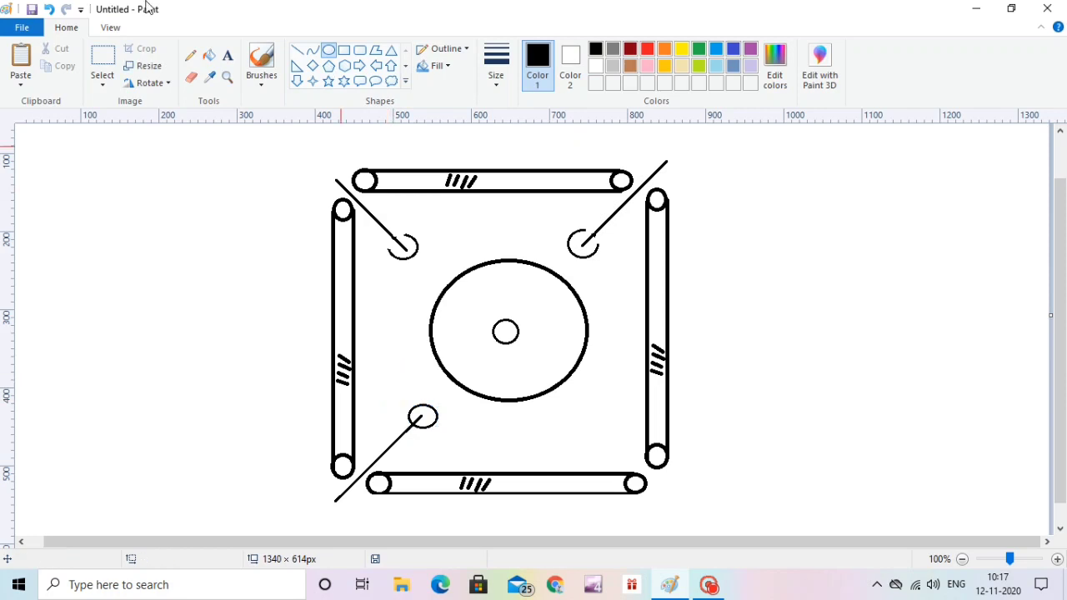
left_click(188, 75)
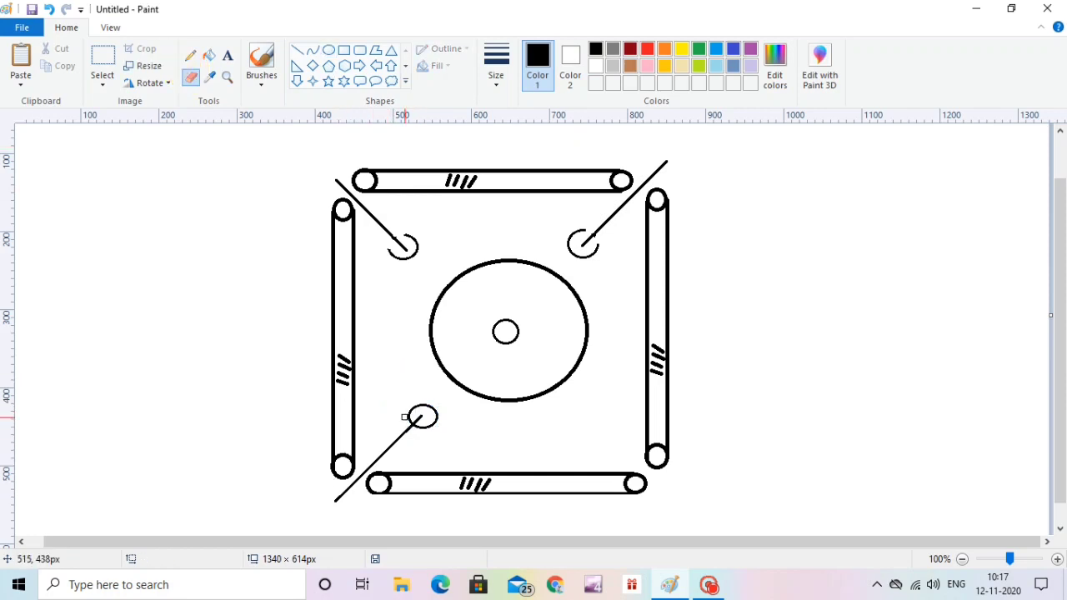
left_click_drag(407, 416, 421, 429)
- Draw a diagonal line about 99 × 99 px through the lower-right corner gap with a circle about 36 × 37 px around its inner end
left_click(297, 50)
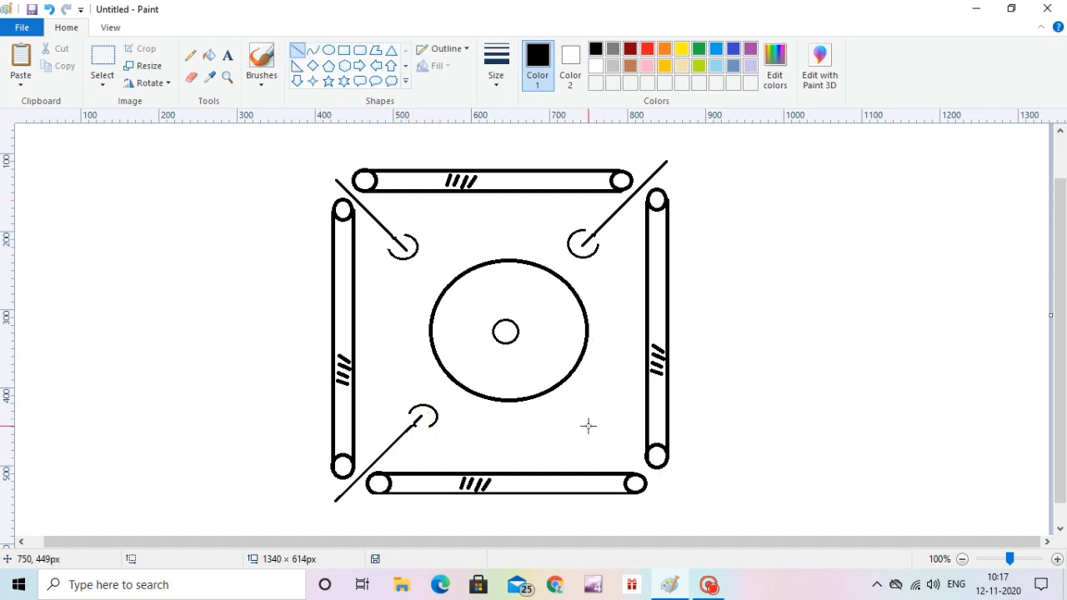
left_click_drag(594, 420, 685, 488)
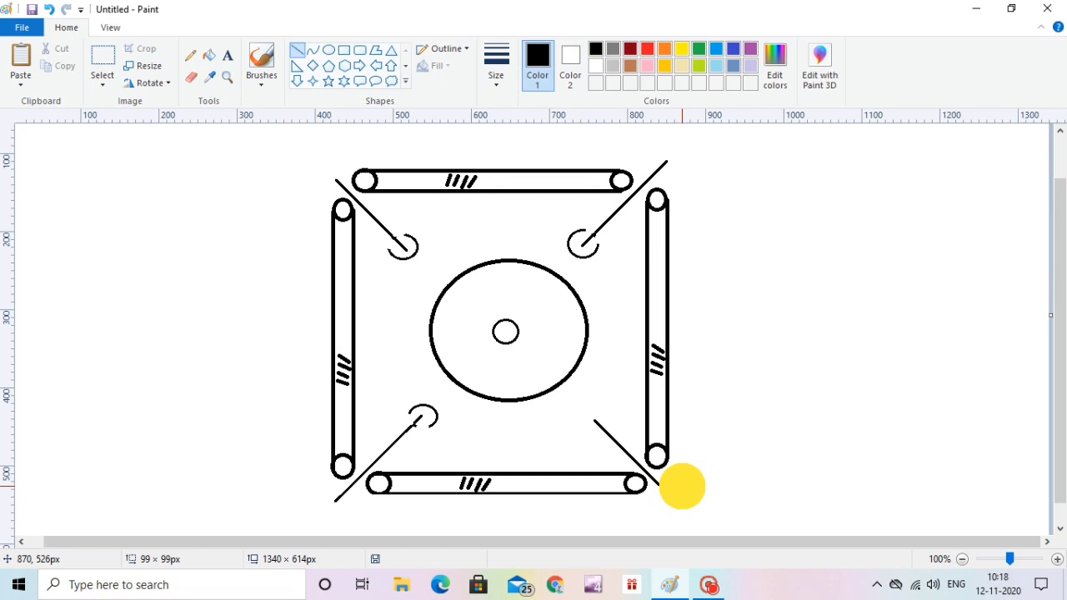
left_click(312, 50)
left_click(328, 52)
mouse_move(581, 406)
left_mouse_down()
mouse_move(611, 435)
mouse_move(608, 417)
mouse_move(598, 432)
mouse_move(614, 428)
left_mouse_up()
- Erase the section of the lower-right diagonal's end circle that faces the corner
left_click(191, 77)
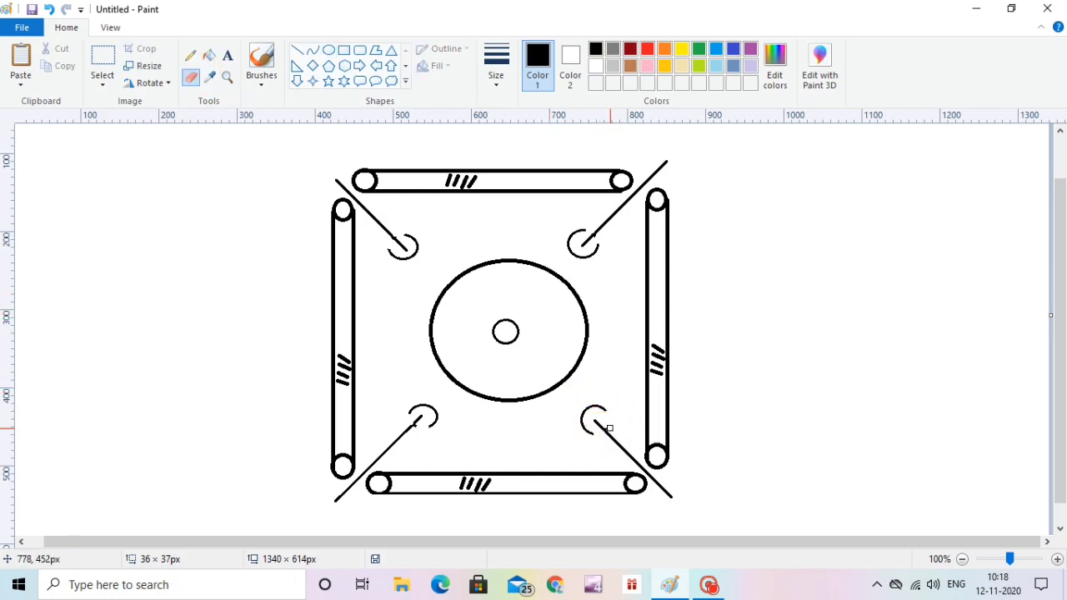
left_click(609, 428)
left_click(600, 306)
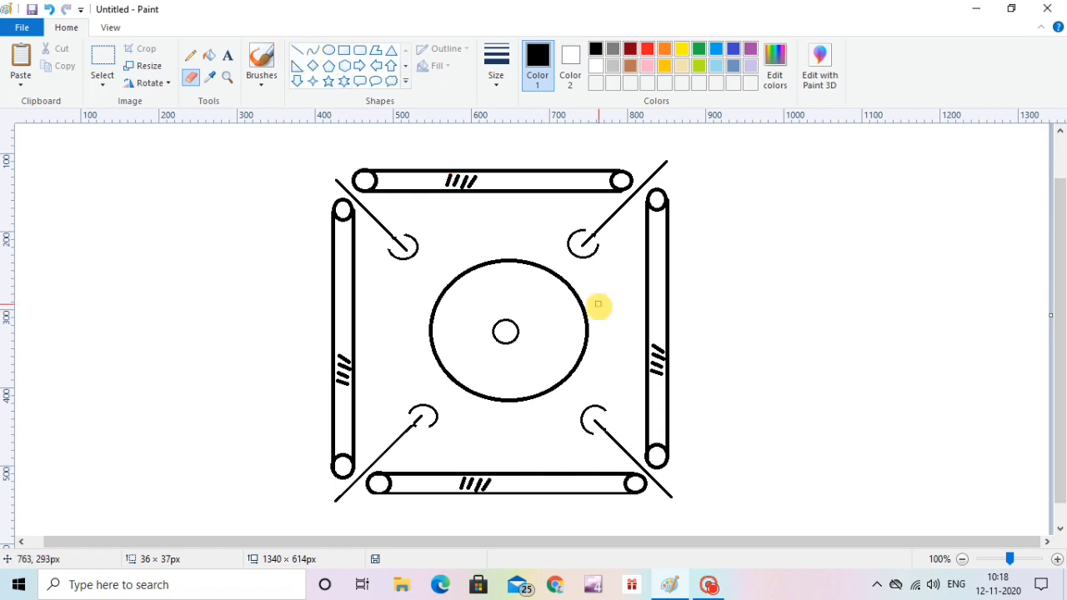
- Draw two narrow triangular points with straight lines from the small central circle to the top and bottom of the large circle
left_click(297, 50)
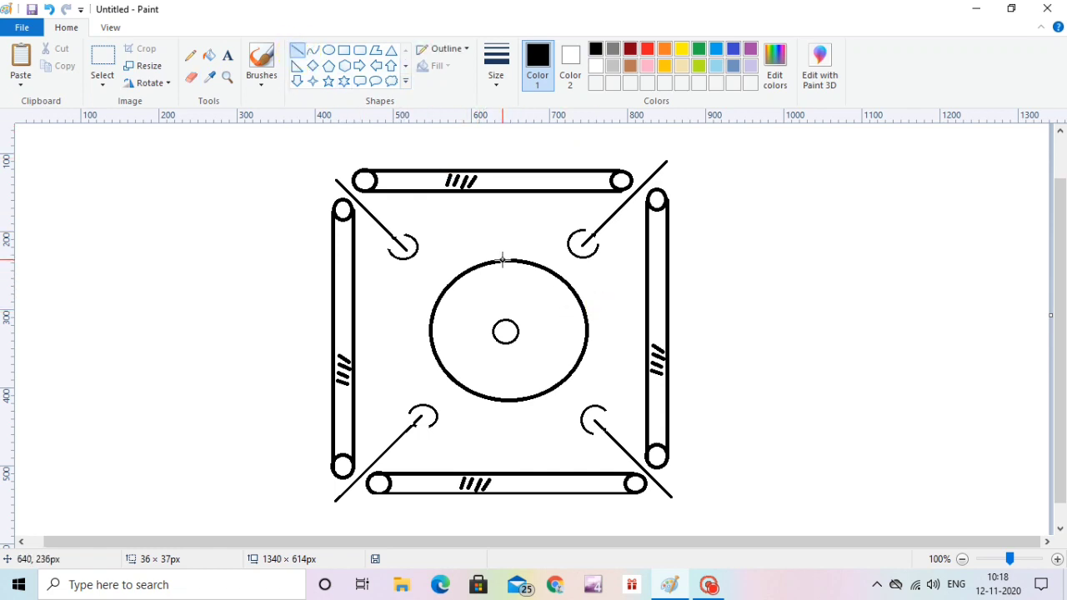
left_click_drag(502, 259, 495, 325)
left_click(517, 307)
key("ctrl+z")
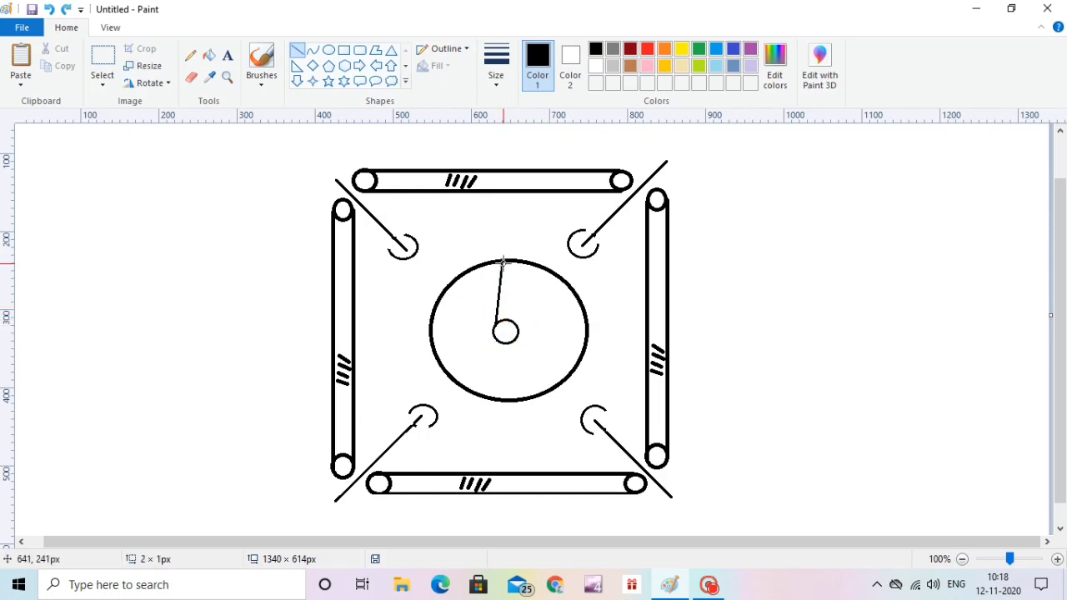
left_click_drag(502, 263, 508, 403)
left_click(540, 343)
left_click(534, 364)
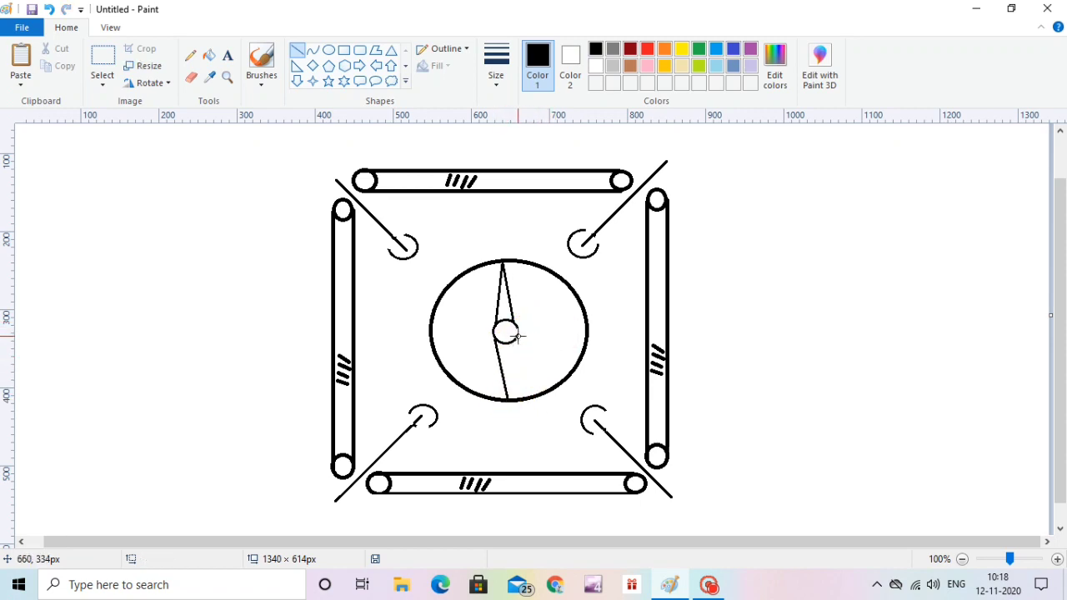
left_click_drag(517, 337, 506, 400)
left_click(537, 356)
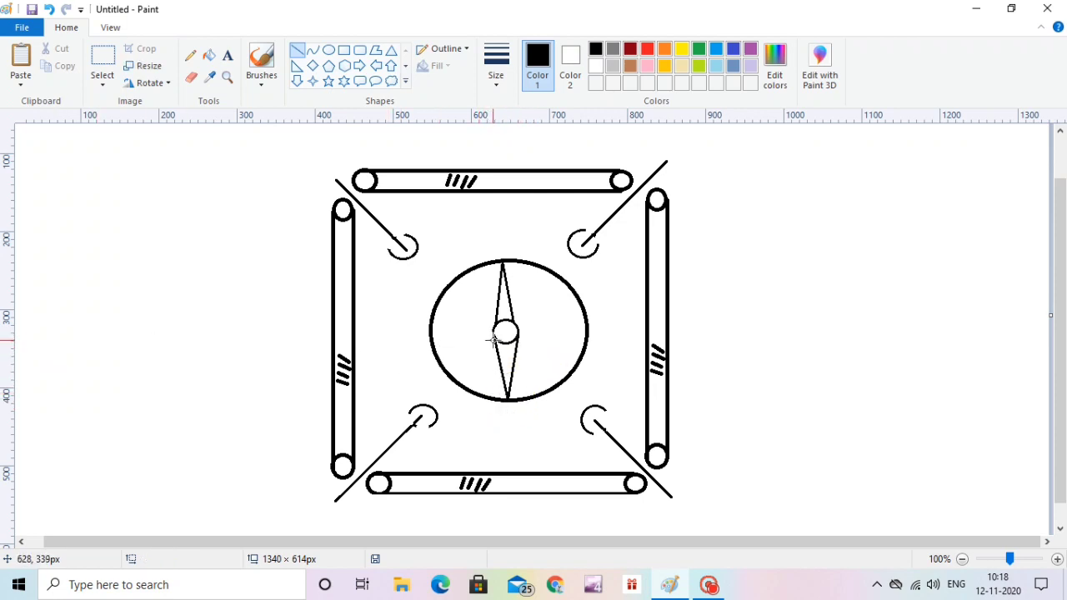
- Draw a narrow triangular point about 87 px long from the small central circle to the left edge of the large circle
left_click_drag(493, 338, 429, 337)
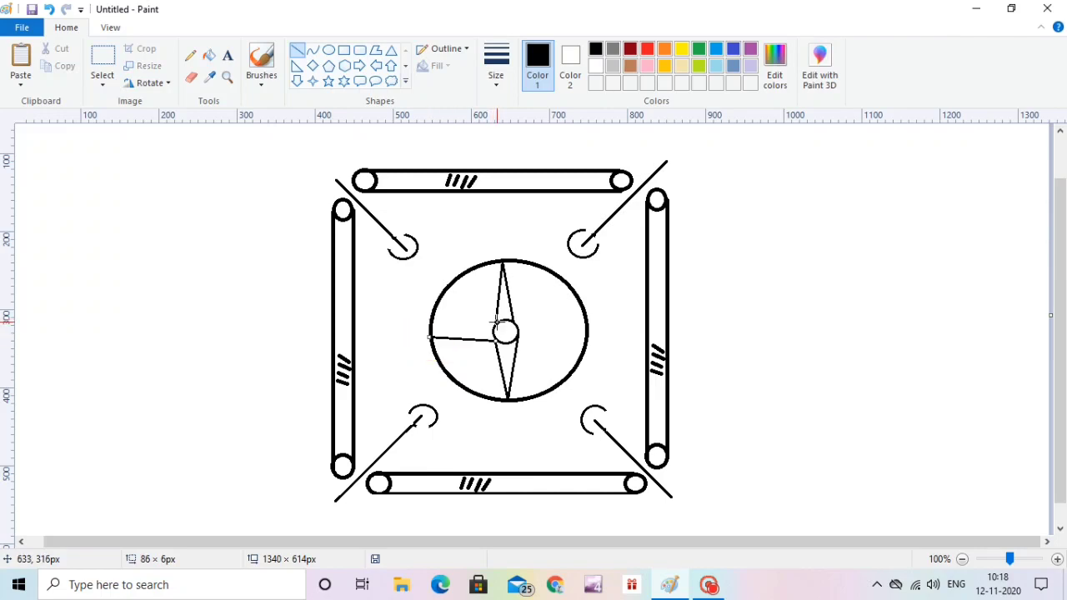
left_click_drag(496, 323, 429, 334)
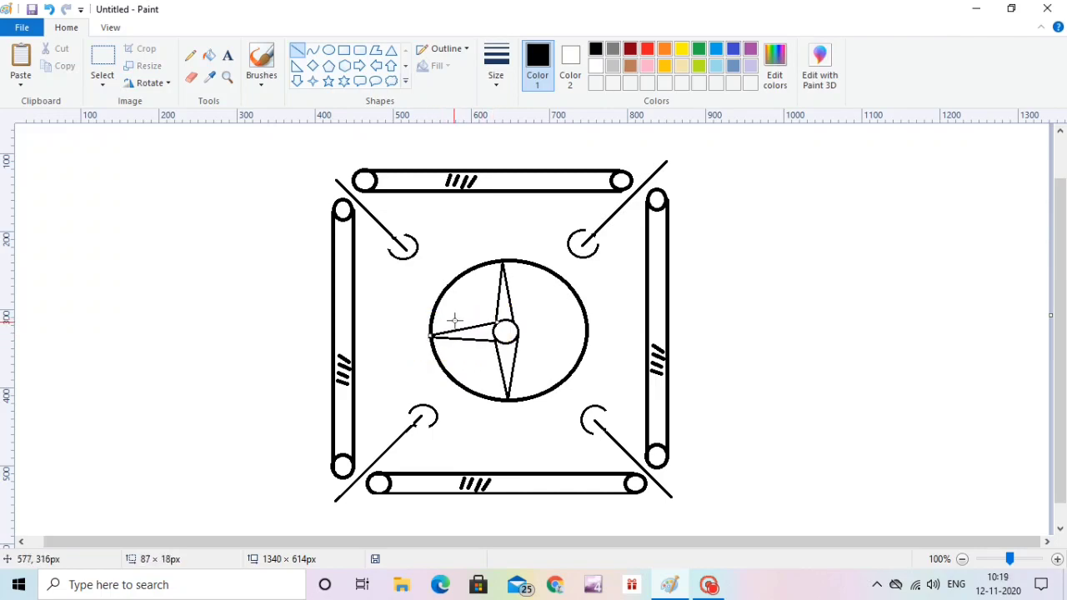
left_click(458, 317)
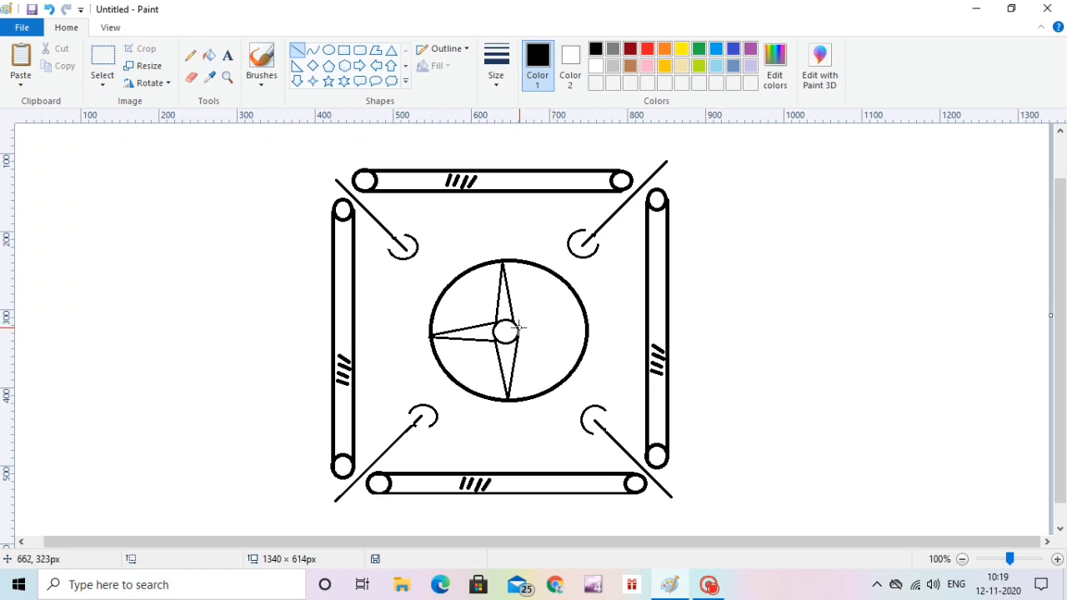
left_click_drag(512, 318, 585, 319)
left_click_drag(517, 342, 586, 318)
key("ctrl+z")
key("ctrl+z")
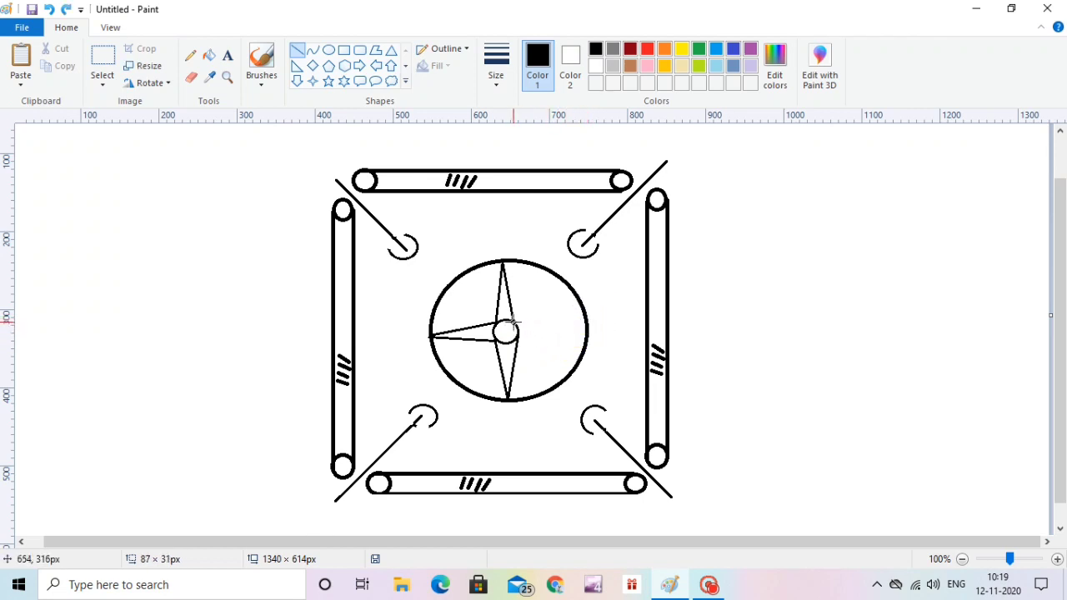
- Draw a narrow triangular point about 95 px long from the small central circle to the right edge of the large circle
mouse_move(514, 322)
left_mouse_down()
mouse_move(587, 314)
mouse_move(587, 324)
left_mouse_up()
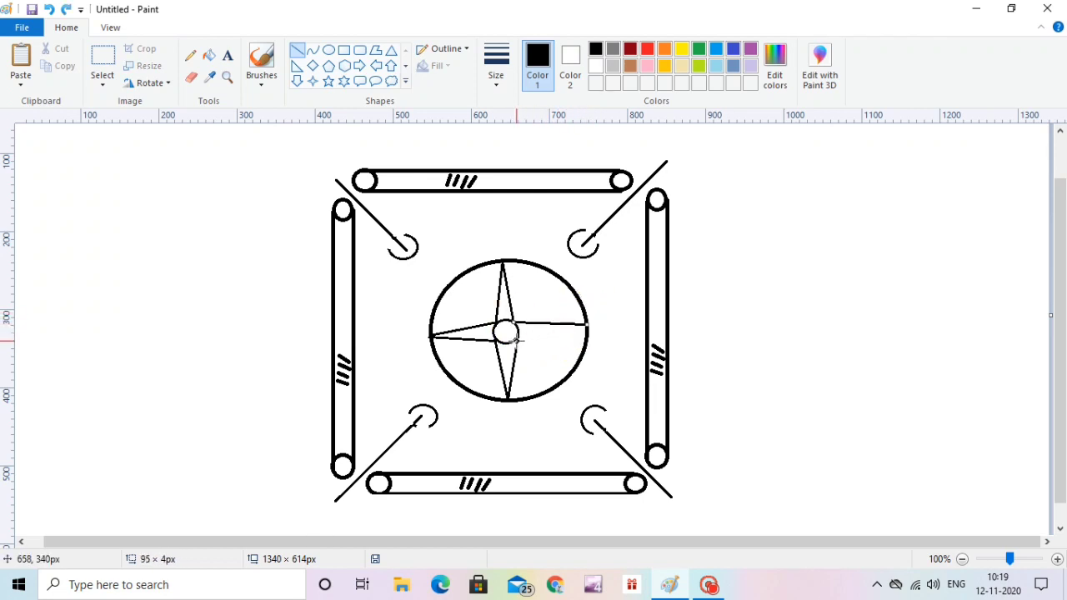
left_click_drag(514, 339, 588, 327)
left_click(548, 305)
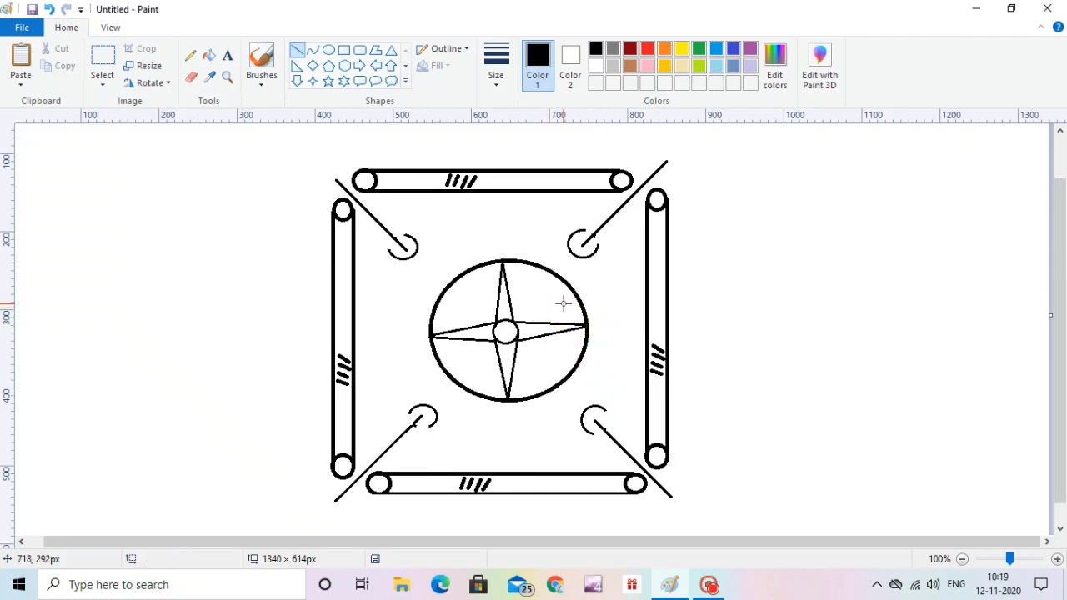
left_click_drag(510, 310, 554, 273)
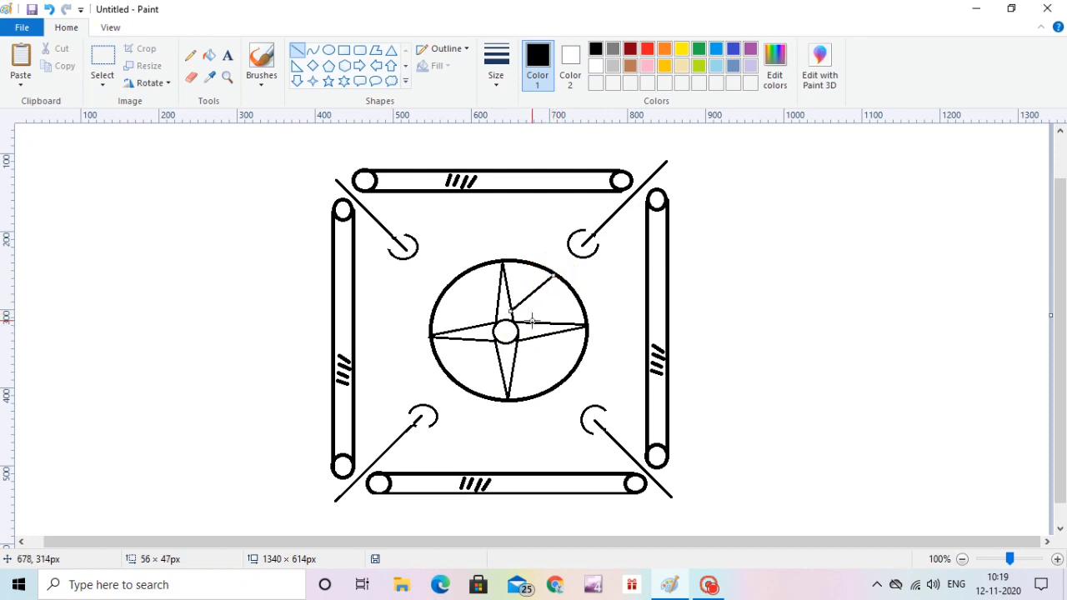
left_click_drag(531, 321, 556, 275)
left_click(609, 283)
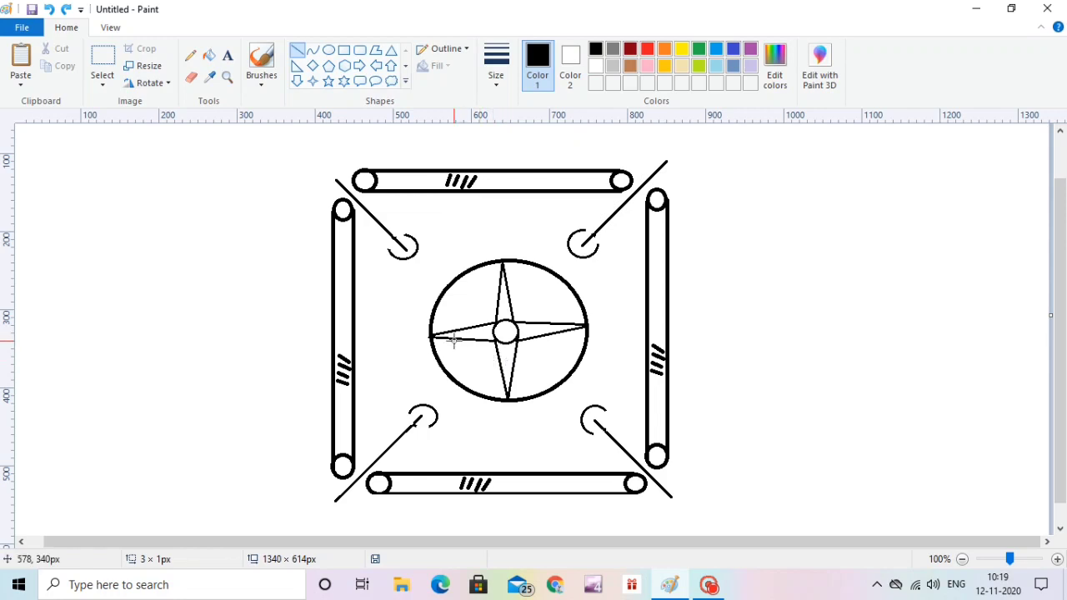
- Split the star's left and right points lengthwise with straight lines and fill the left point's upper half and right point's lower half black
left_click_drag(434, 335, 584, 325)
left_click(209, 55)
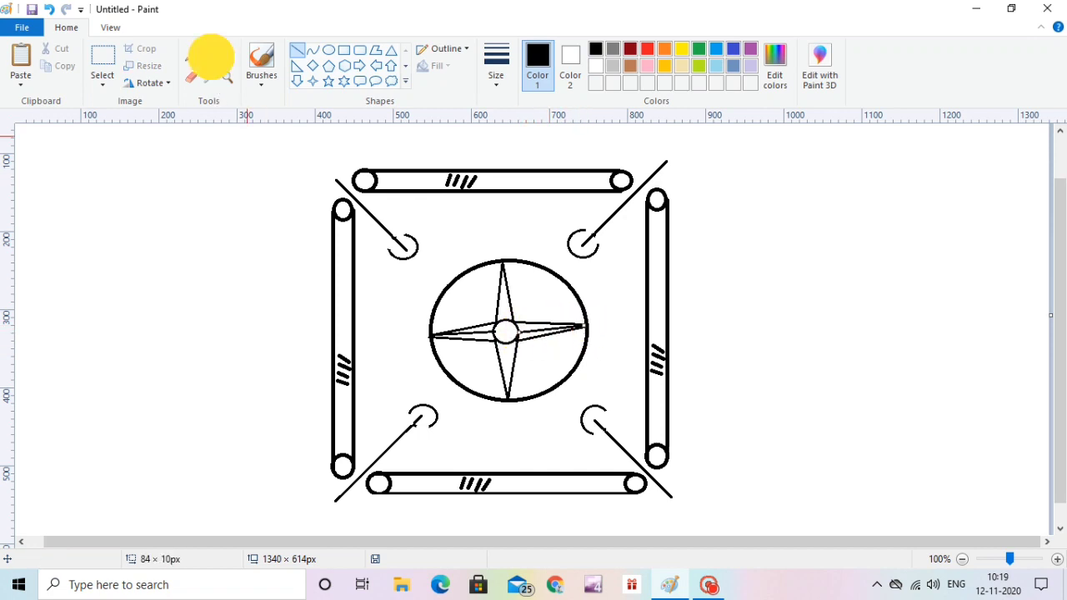
left_click(495, 330)
left_click(526, 334)
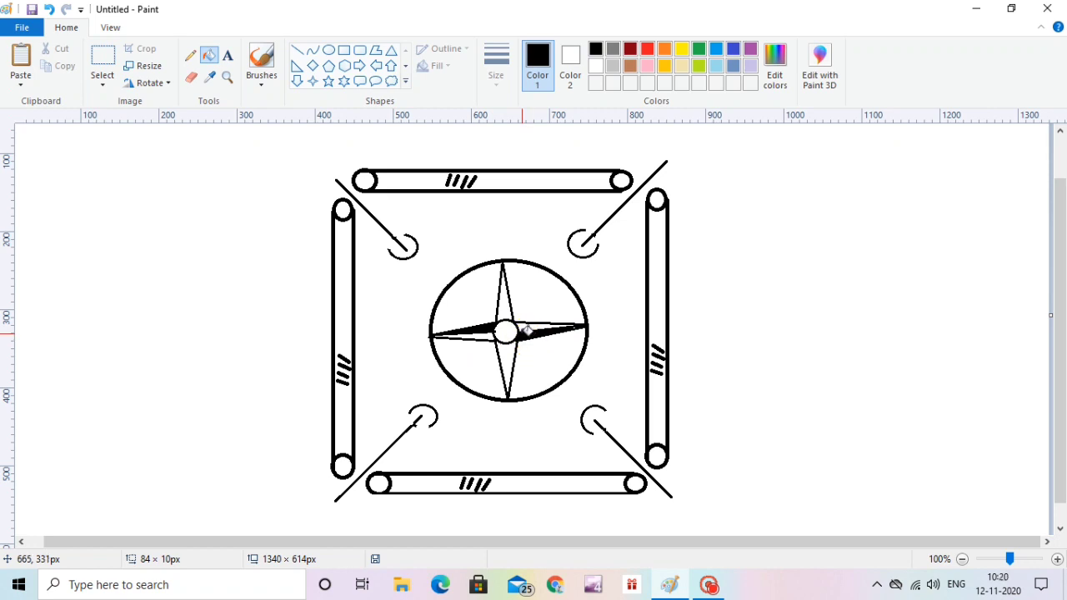
- Split the star's bottom point with a centre line about 65 px long and fill its left half black
left_click(296, 49)
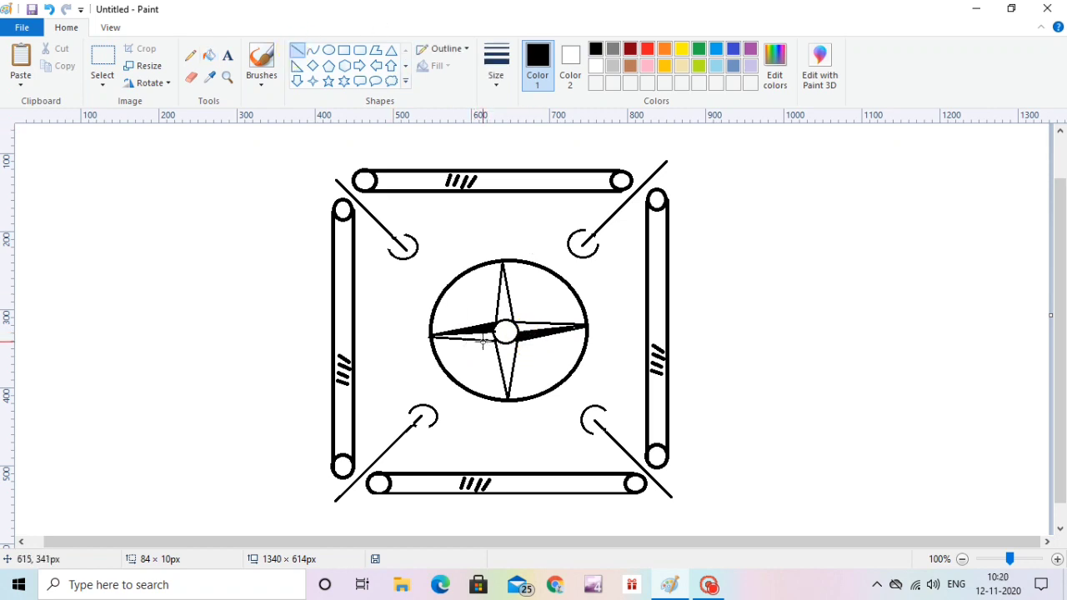
left_click_drag(505, 335, 505, 390)
left_click(207, 55)
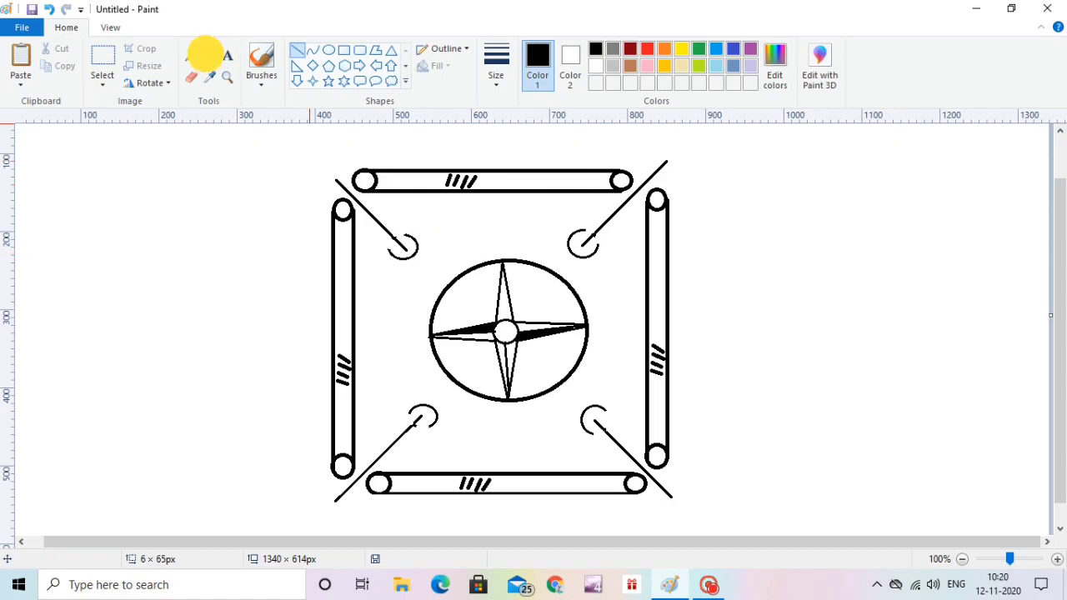
left_click(504, 355)
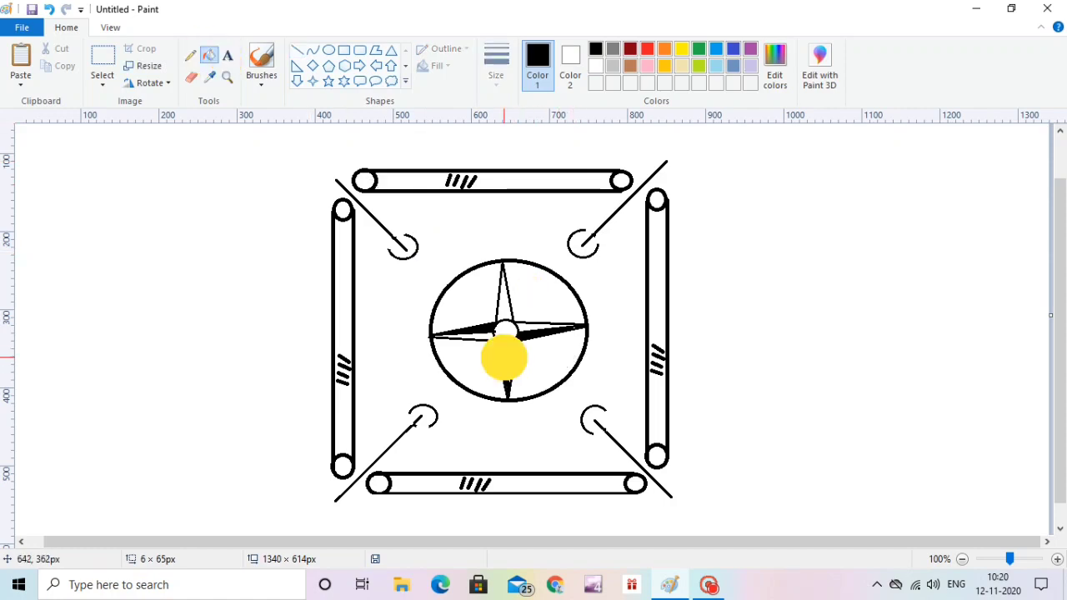
- Split the star's top point with a vertical centre line about 71 px long and fill its right half black
left_click(297, 51)
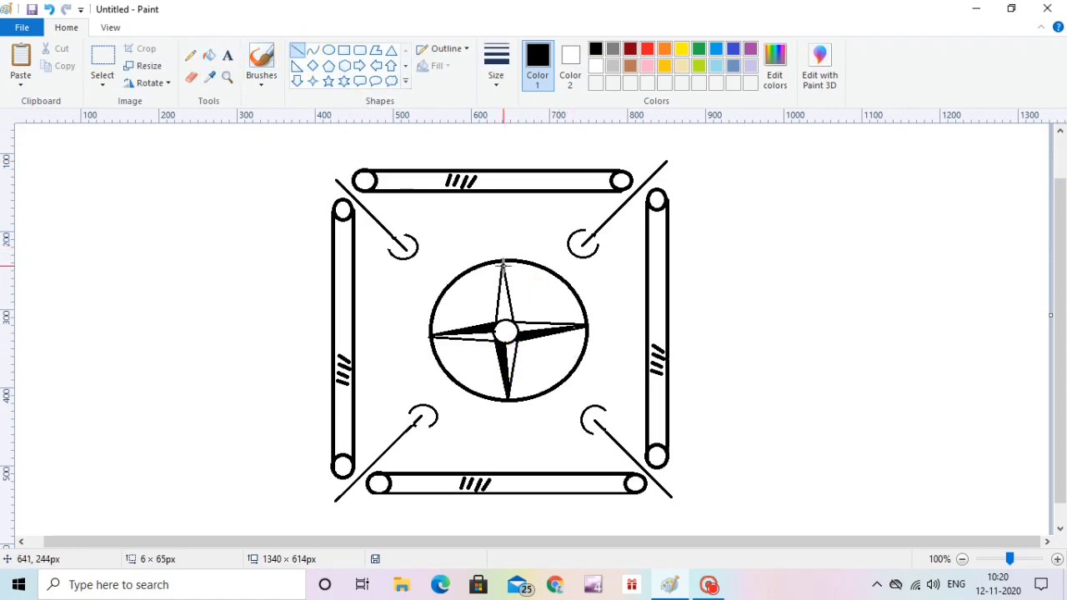
left_click_drag(502, 265, 502, 320)
left_click(209, 55)
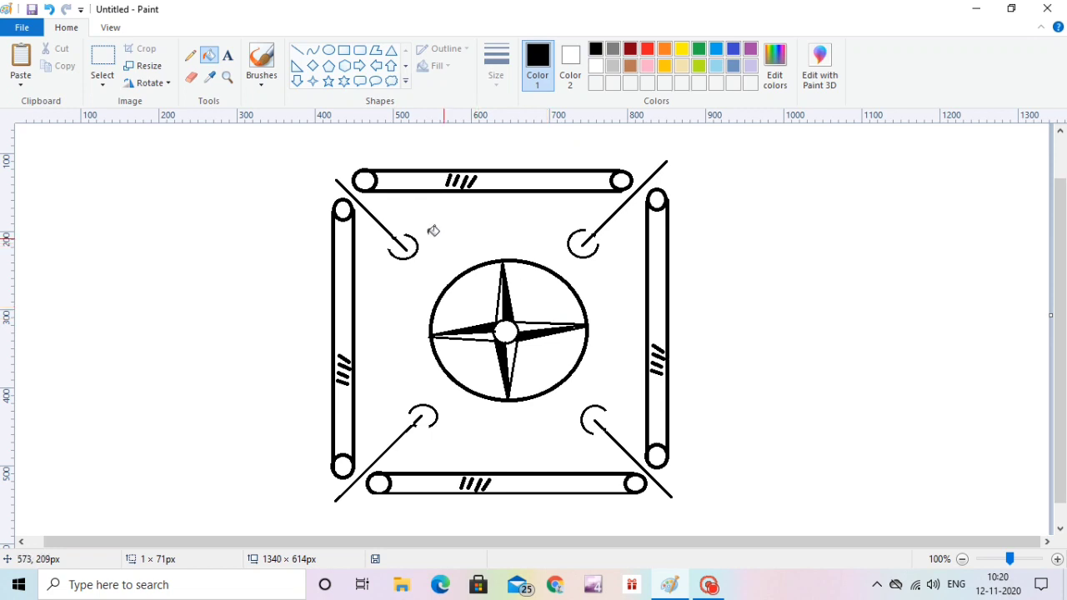
- Draw a triangular point between the star's top and right points with two straight lines meeting on the large circle
left_click(298, 50)
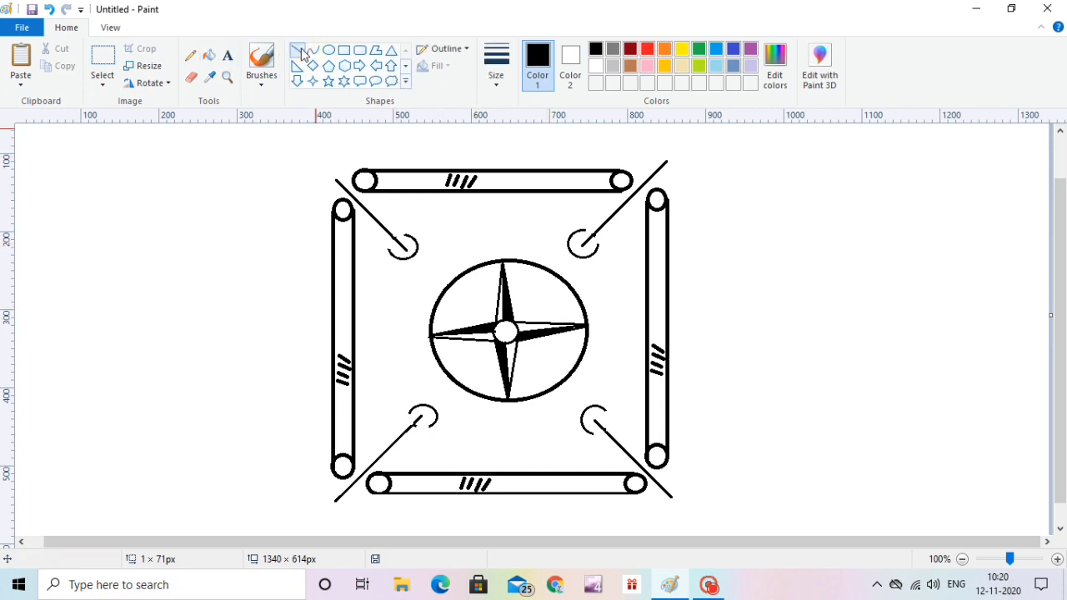
mouse_move(510, 316)
left_mouse_down()
mouse_move(533, 281)
mouse_move(552, 275)
left_mouse_up()
left_click(561, 302)
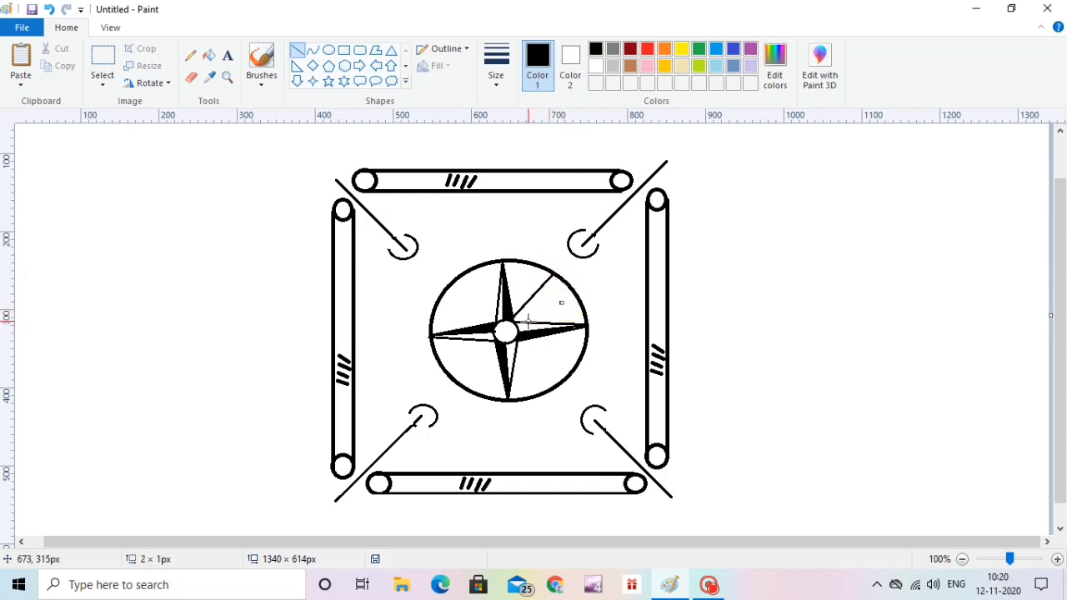
key("ctrl+z")
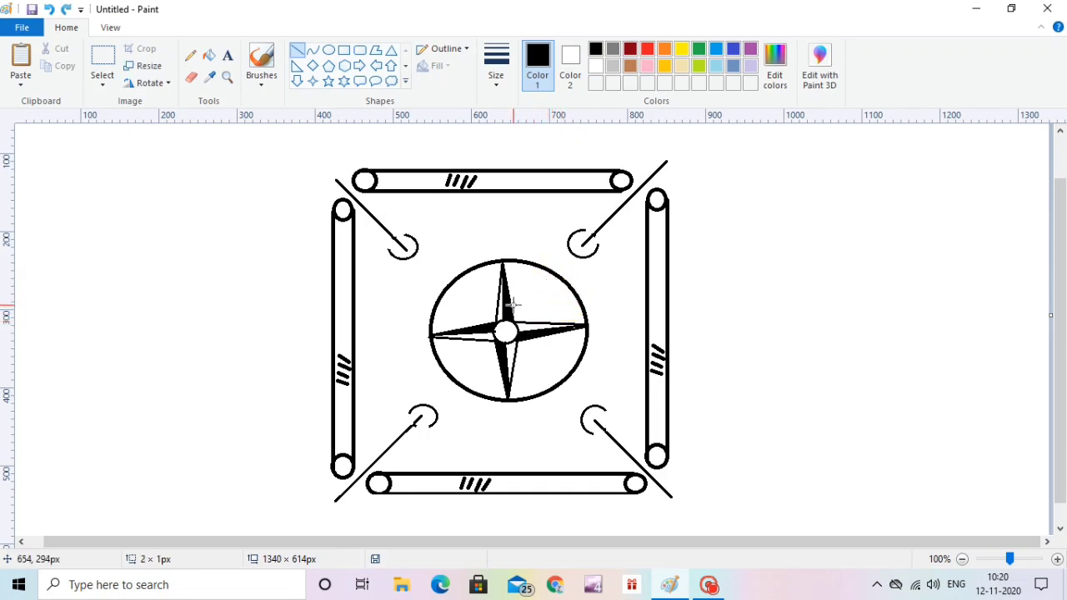
left_click_drag(512, 305, 555, 274)
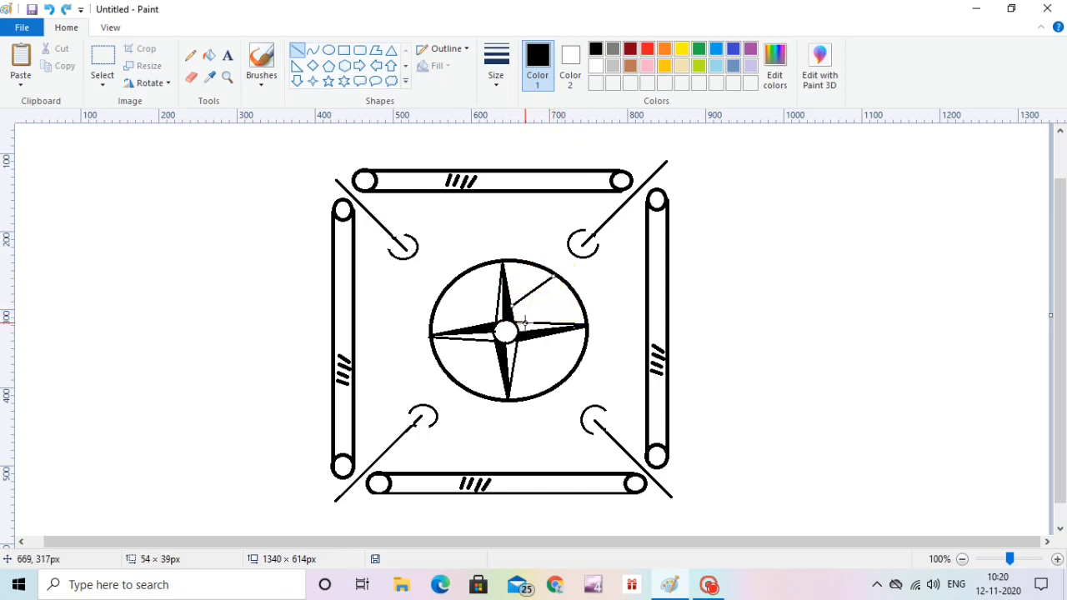
left_click_drag(526, 323, 556, 272)
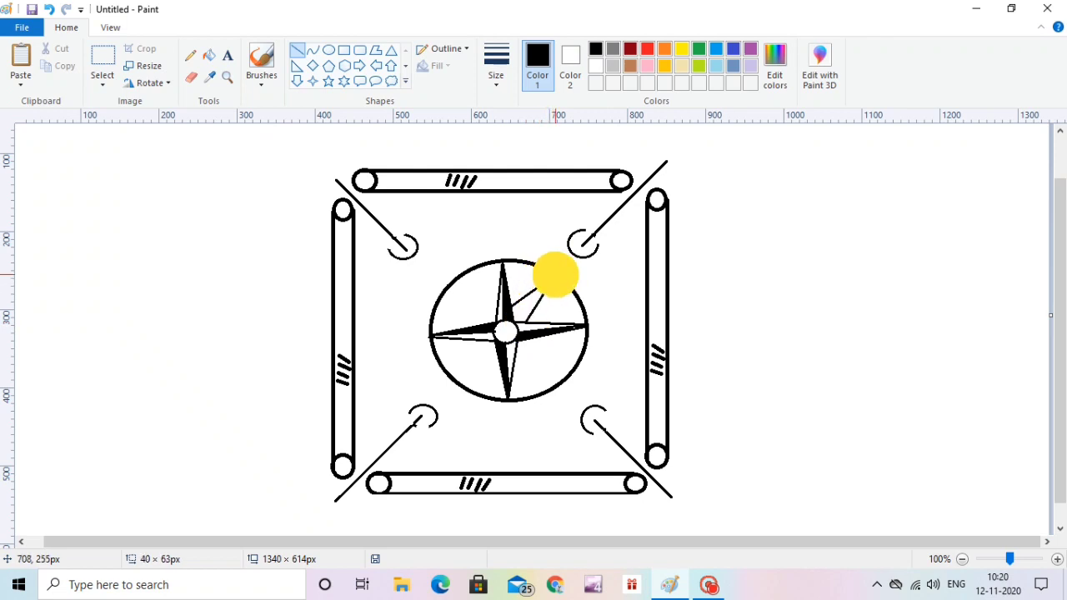
left_click(598, 285)
- Draw a triangular point between the star's left and bottom points with two straight lines meeting on the large circle
left_click_drag(485, 340, 455, 385)
left_click(472, 386)
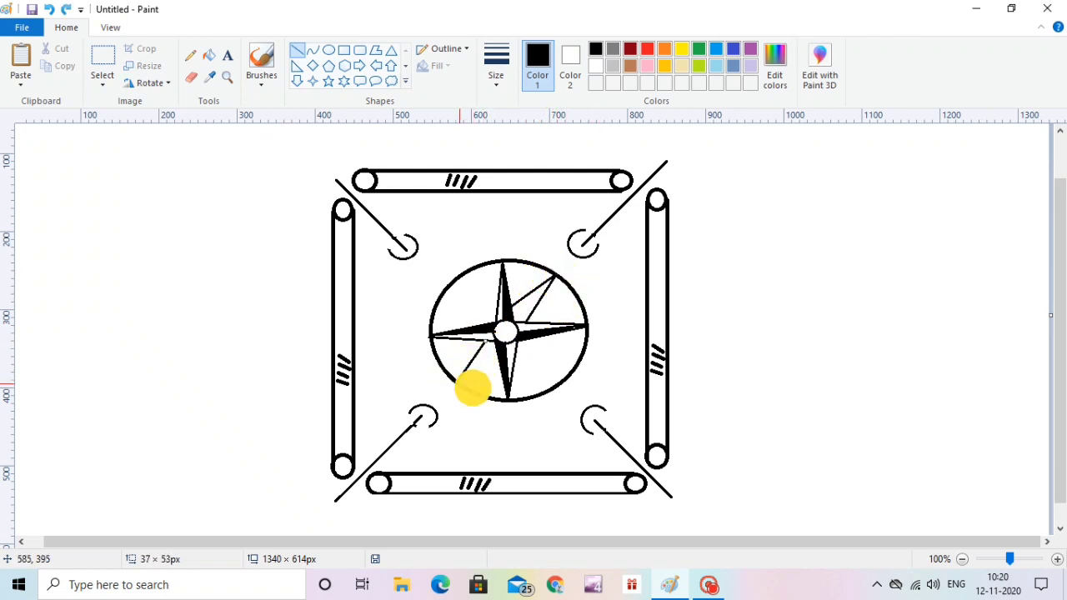
mouse_move(501, 358)
left_mouse_down()
mouse_move(458, 391)
mouse_move(459, 377)
left_mouse_up()
- Draw the lower-right and upper-left diagonal points of the star with straight lines meeting on the large circle
mouse_move(516, 356)
left_mouse_down()
mouse_move(553, 381)
mouse_move(556, 406)
mouse_move(553, 390)
left_mouse_up()
left_click_drag(529, 340, 550, 388)
mouse_move(491, 330)
left_mouse_down()
mouse_move(455, 276)
mouse_move(493, 303)
mouse_move(462, 278)
left_mouse_up()
left_click(590, 279)
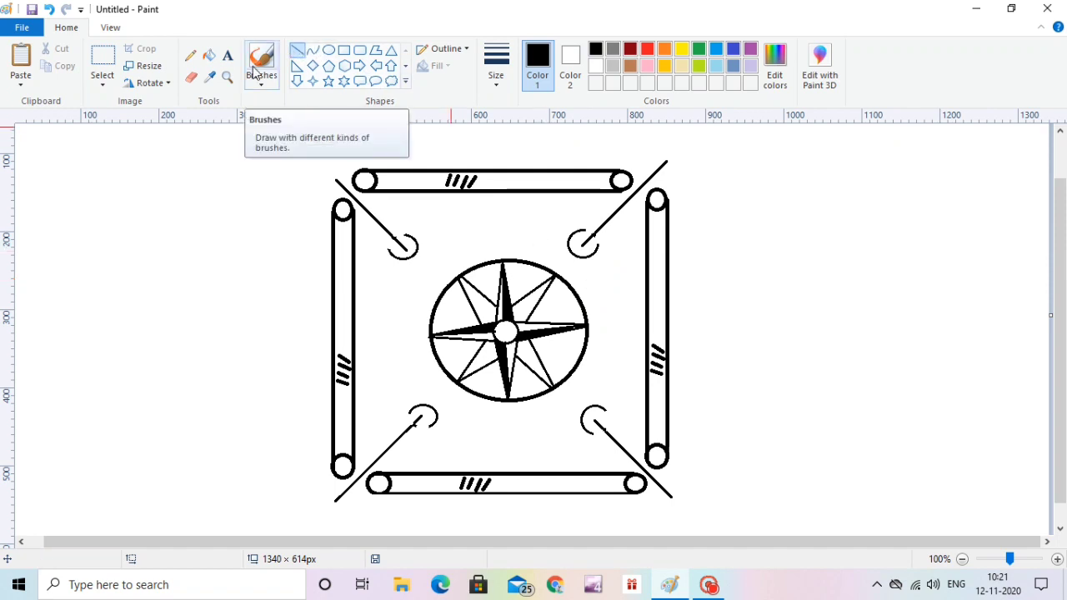
left_click(241, 192)
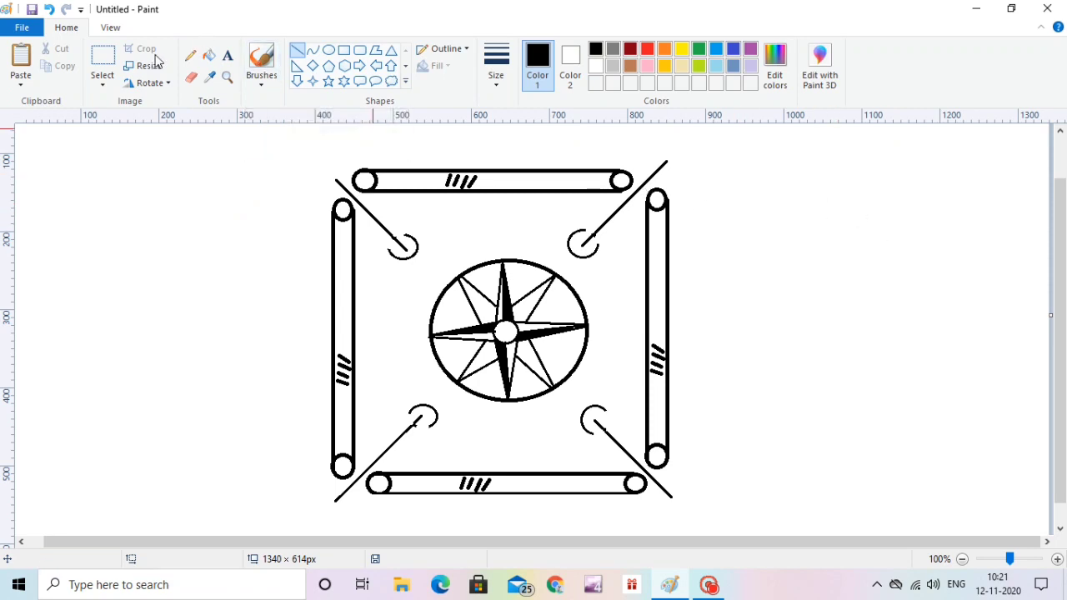
- Draw a rectangular frame about 662 × 525 px around the whole carrom-board design
left_click(343, 50)
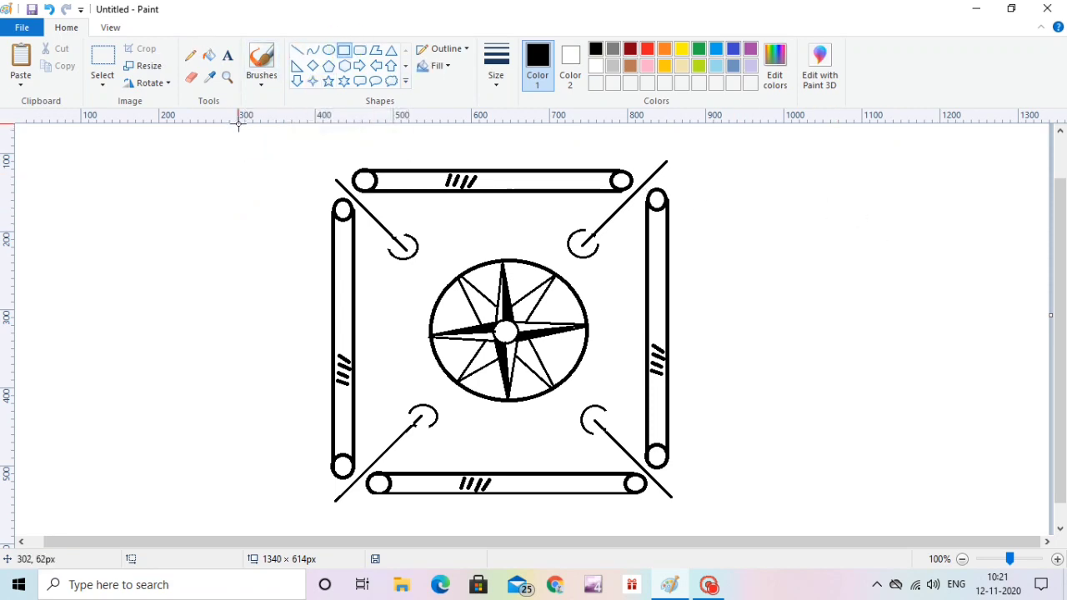
left_click_drag(239, 125, 754, 533)
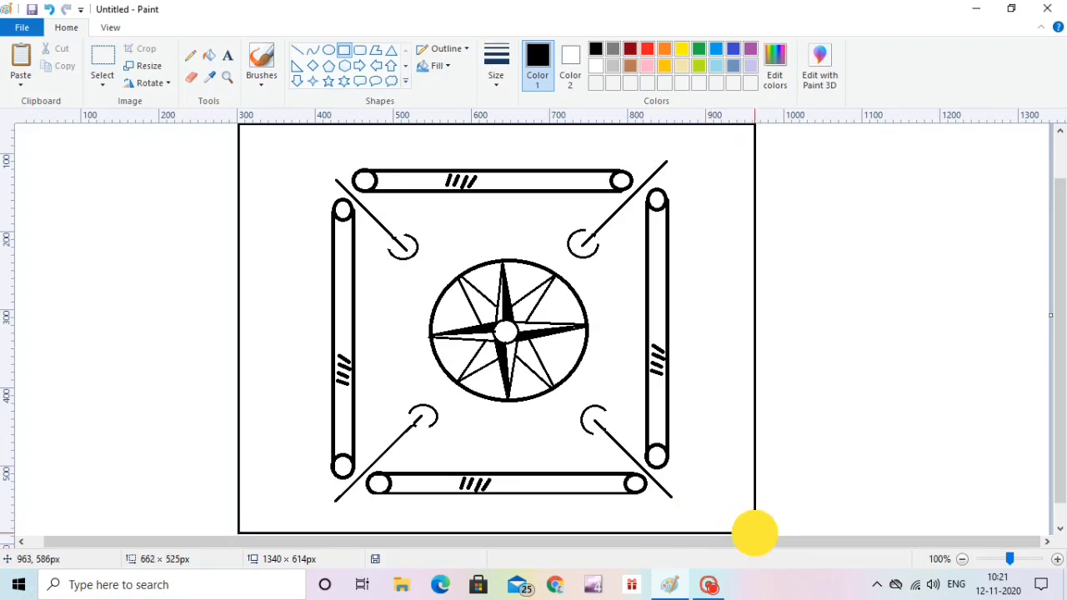
left_click(853, 417)
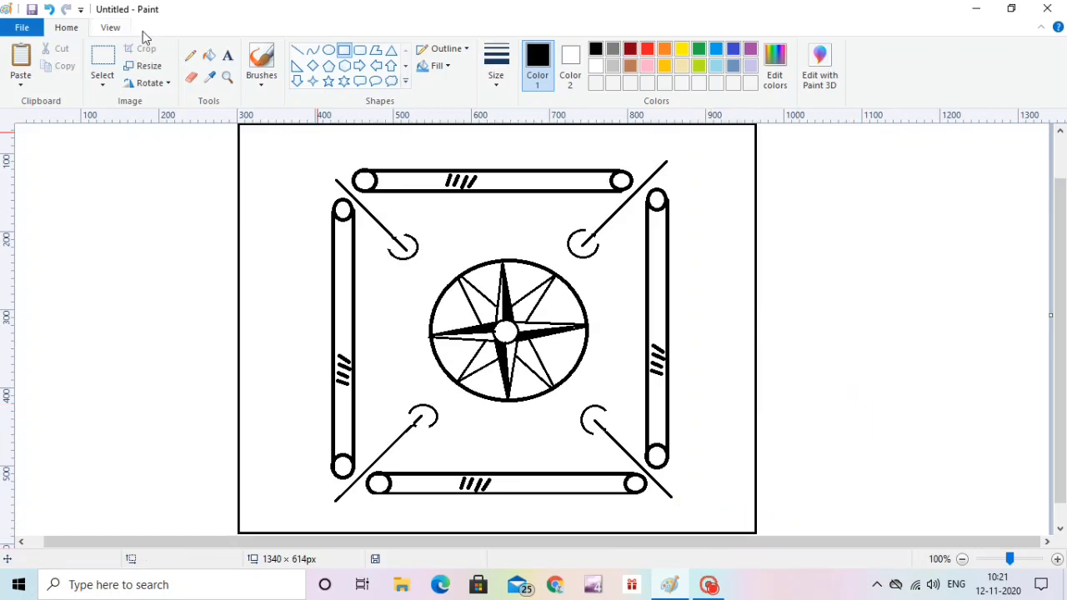
- Draw an outward-bulging curve across the upper-left corner of the frame, joining its top and left edges
left_click(312, 50)
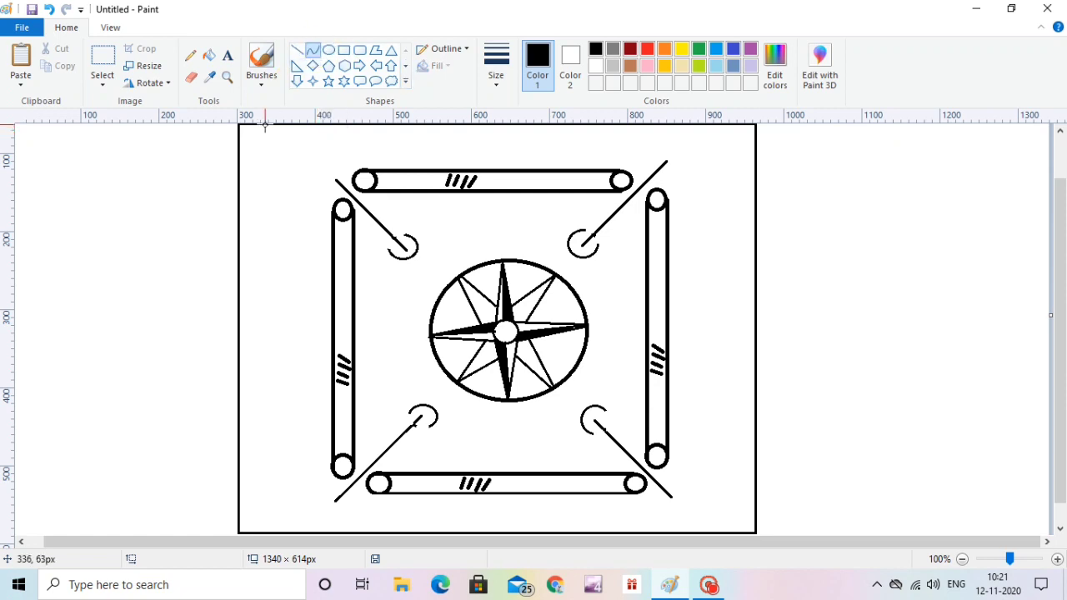
left_click_drag(265, 125, 239, 152)
left_click_drag(248, 156, 255, 168)
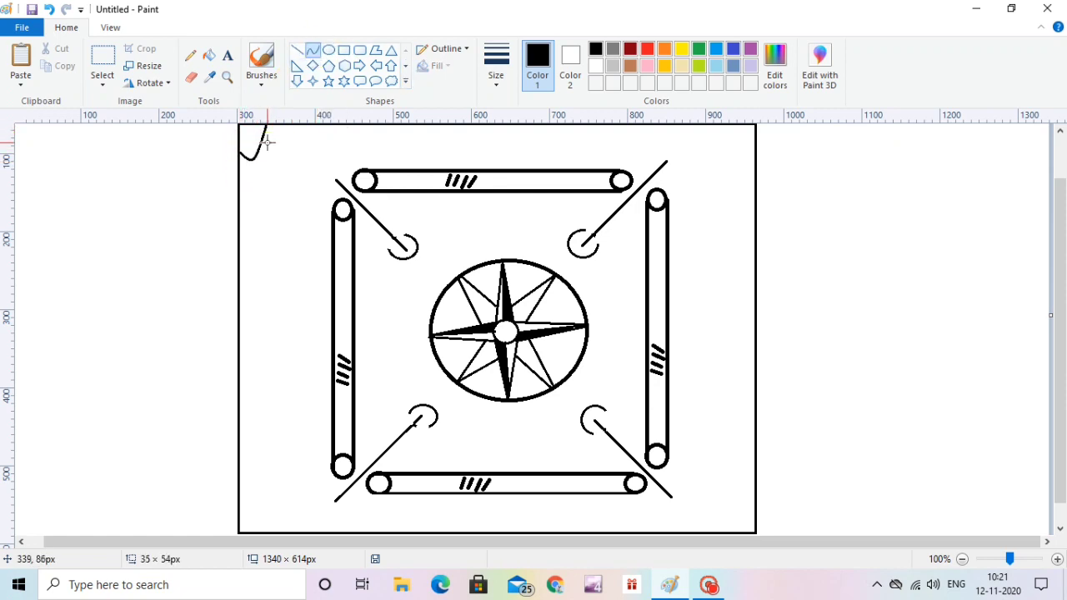
left_click(281, 150)
key("ctrl+z")
mouse_move(272, 125)
left_mouse_down()
mouse_move(239, 166)
mouse_move(271, 154)
mouse_move(258, 173)
mouse_move(300, 162)
left_mouse_up()
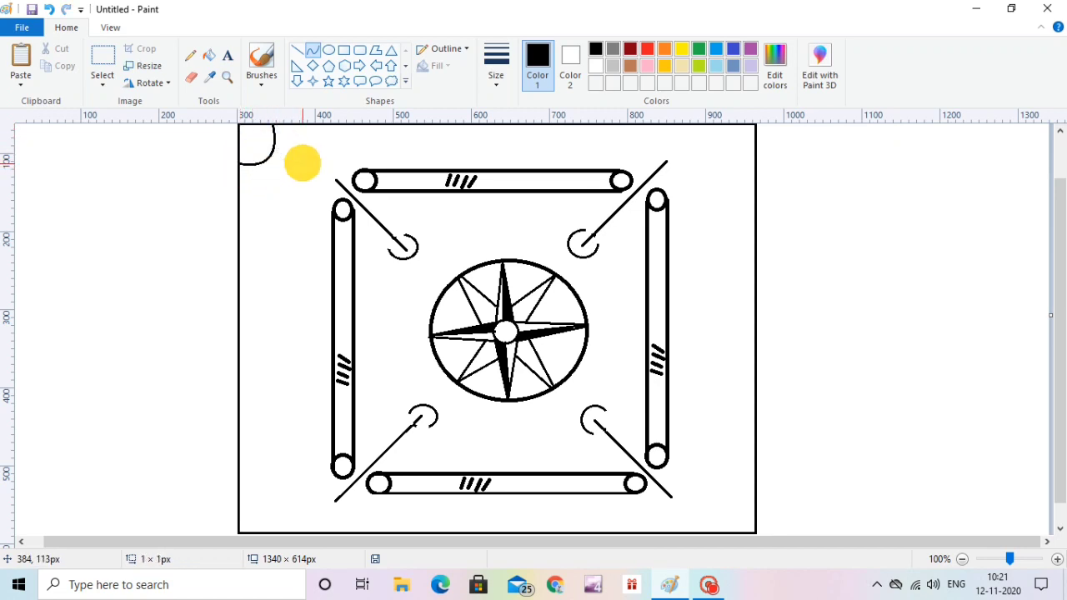
- Draw a solid-colour circle about 28 × 27 px with black fill inside the curve in the frame's upper-left corner
left_click(329, 50)
left_click(451, 48)
left_click(447, 82)
left_click(441, 67)
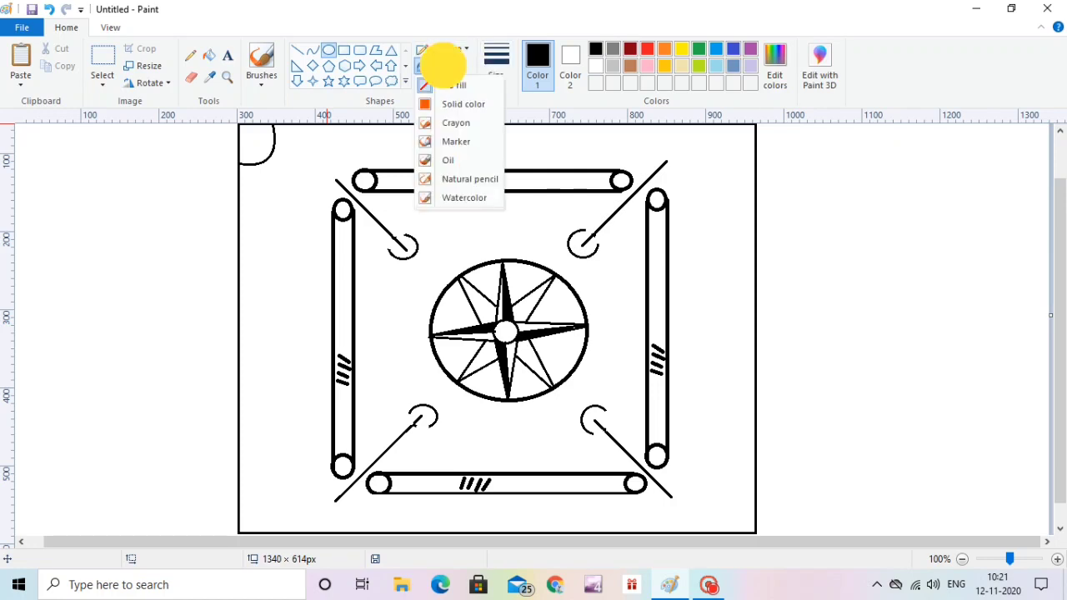
left_click(438, 105)
left_click(570, 58)
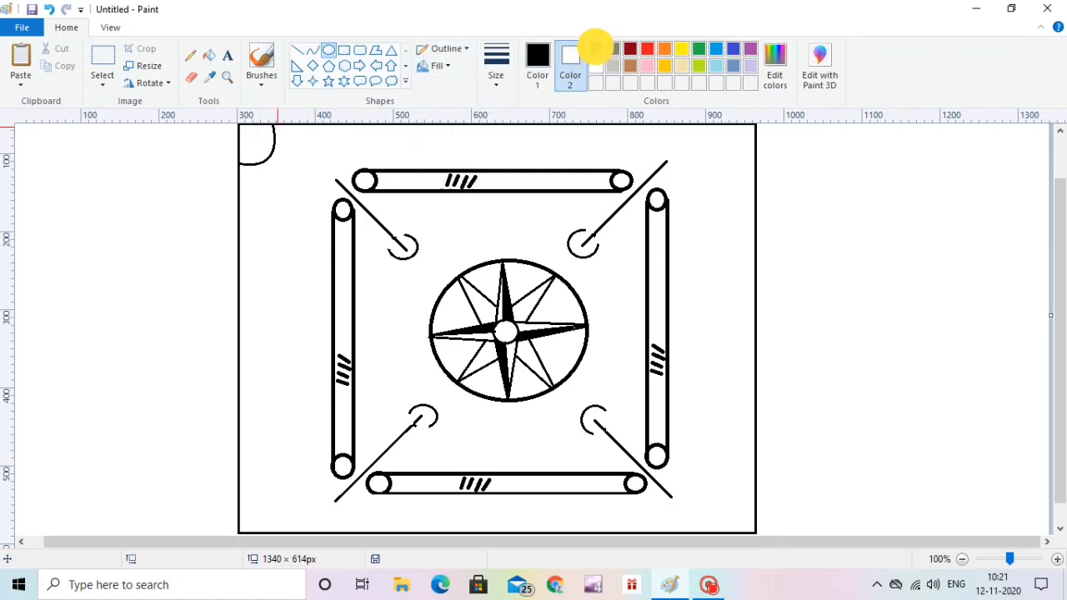
left_click(595, 49)
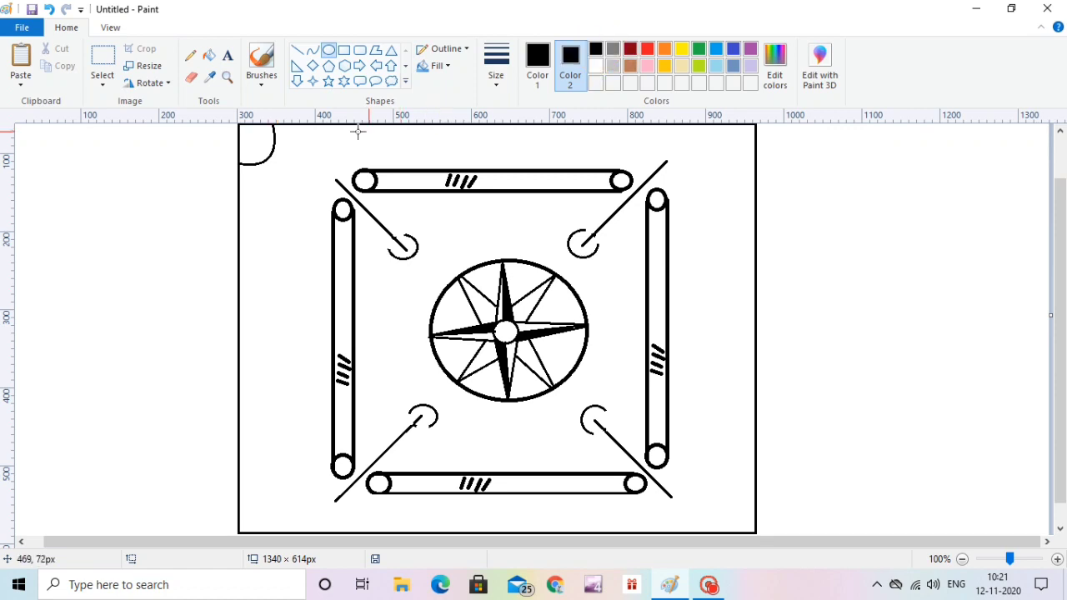
left_click_drag(246, 135, 268, 157)
- Draw rounded curves across the lower-left, upper-right and lower-right corners of the frame
left_click(312, 50)
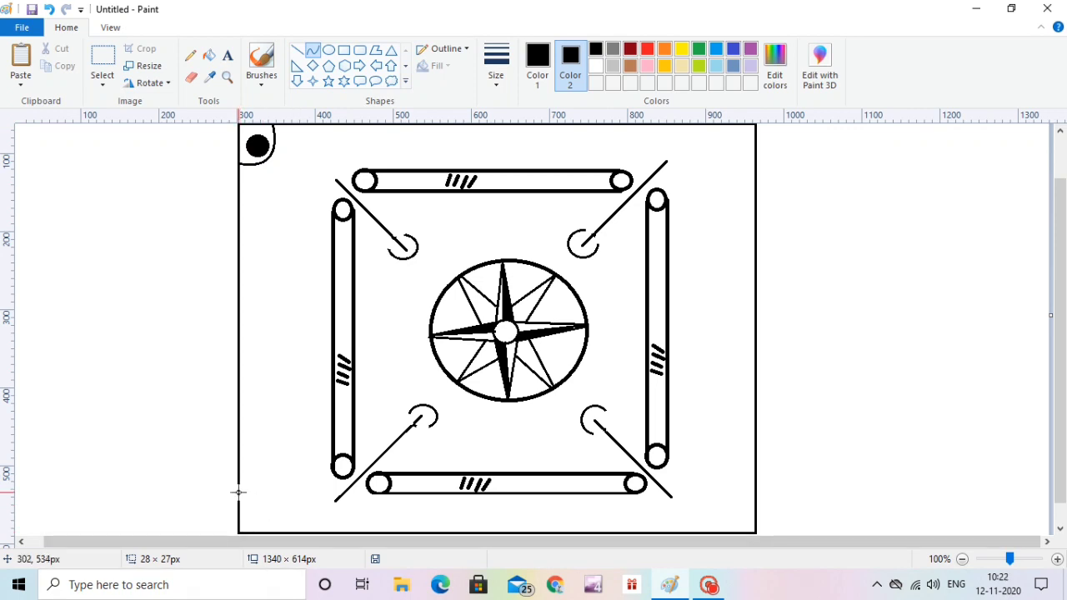
mouse_move(239, 492)
left_mouse_down()
mouse_move(272, 535)
mouse_move(256, 498)
mouse_move(274, 508)
mouse_move(298, 501)
left_mouse_up()
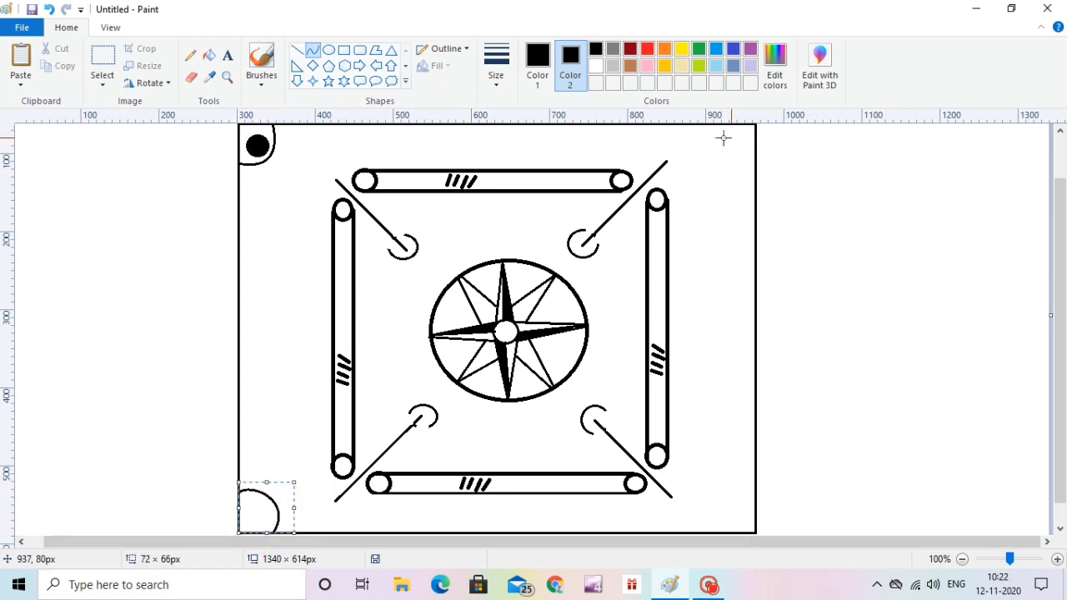
mouse_move(705, 125)
left_mouse_down()
mouse_move(755, 175)
mouse_move(708, 134)
mouse_move(720, 181)
left_mouse_up()
left_click(777, 229)
mouse_move(755, 486)
left_mouse_down()
mouse_move(726, 534)
mouse_move(734, 487)
mouse_move(709, 502)
left_mouse_up()
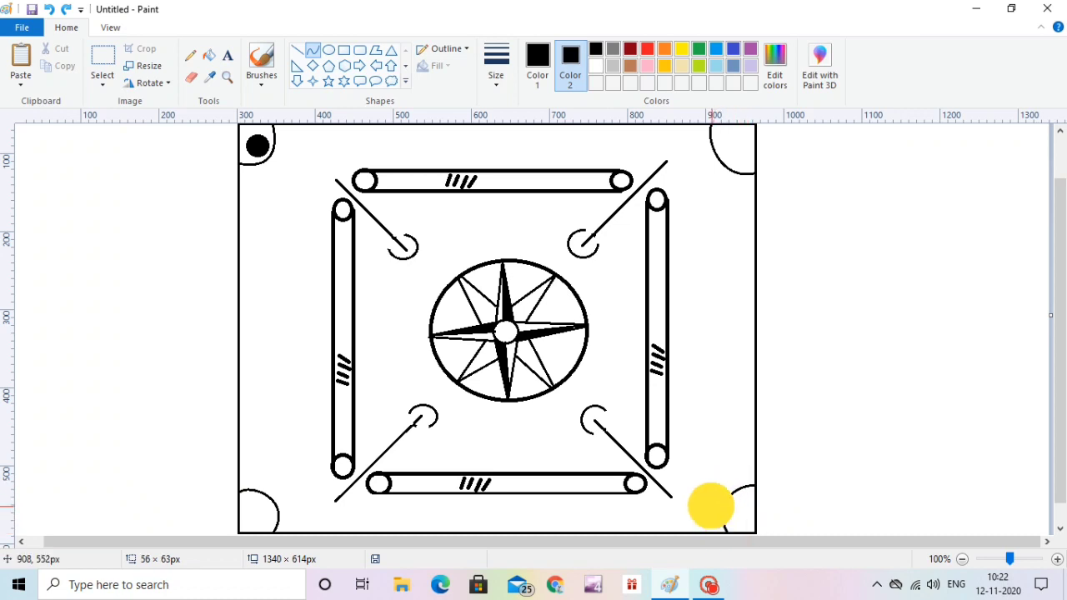
left_click(675, 288)
- Draw solid black ellipses inside the curves in the frame's upper-right, lower-left and lower-right corners
left_click(330, 50)
key("ctrl+z")
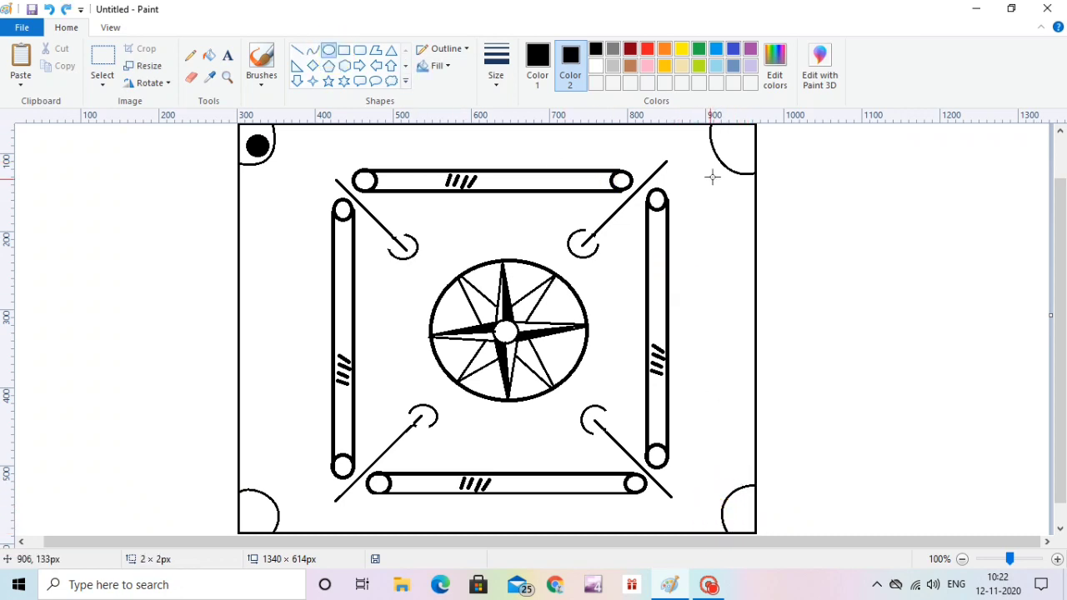
left_click_drag(727, 129, 751, 156)
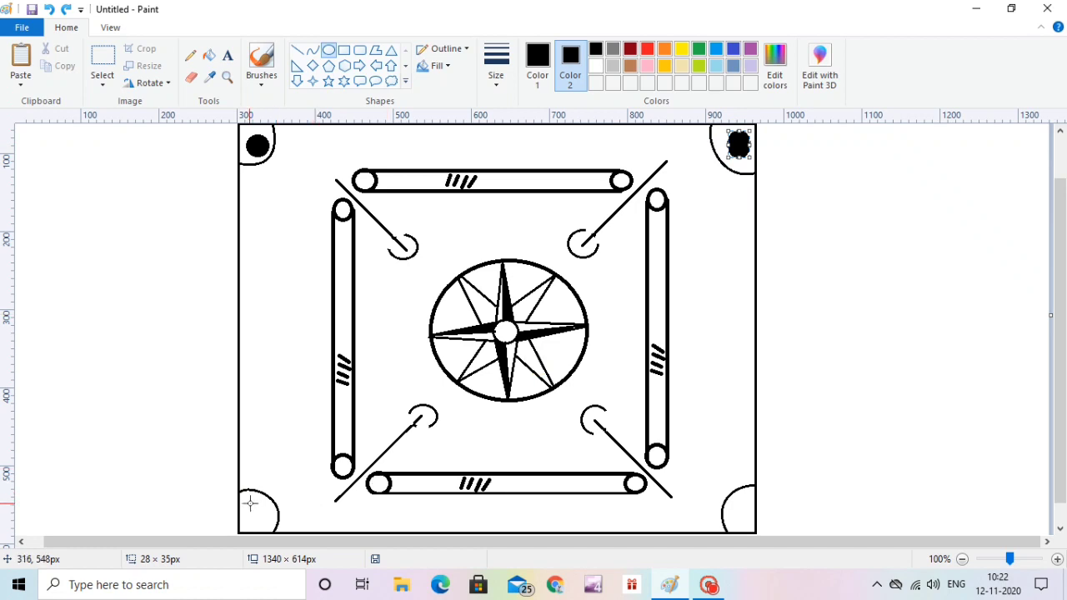
left_click_drag(248, 498, 275, 525)
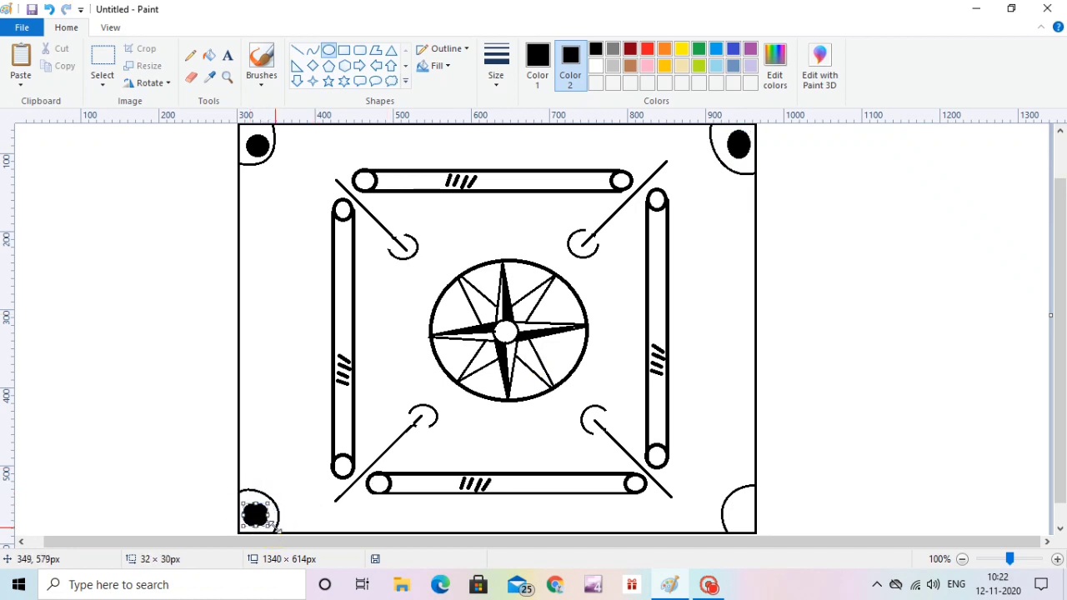
left_click_drag(733, 504, 751, 526)
left_click(709, 414)
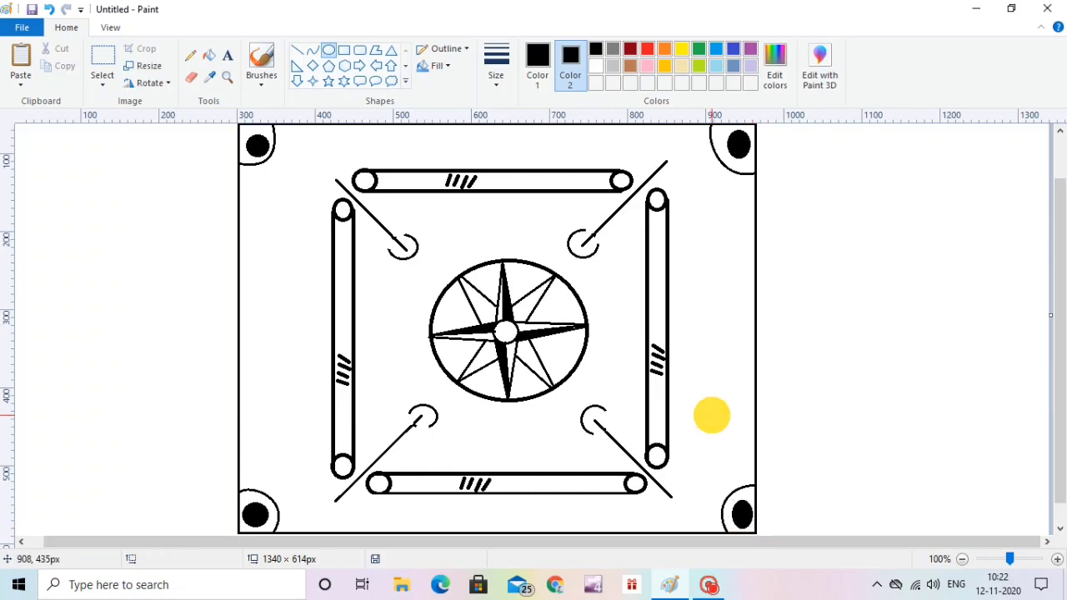
- Mix a custom muted green, starting from a bright green basic colour and lowering its saturation
left_click(681, 50)
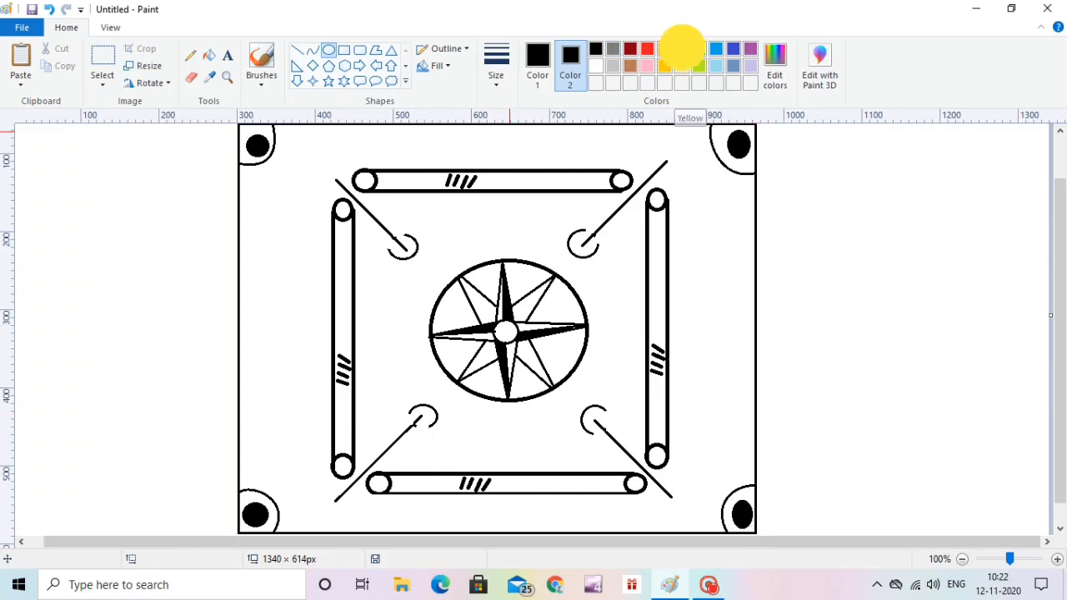
left_click(774, 60)
left_click(434, 221)
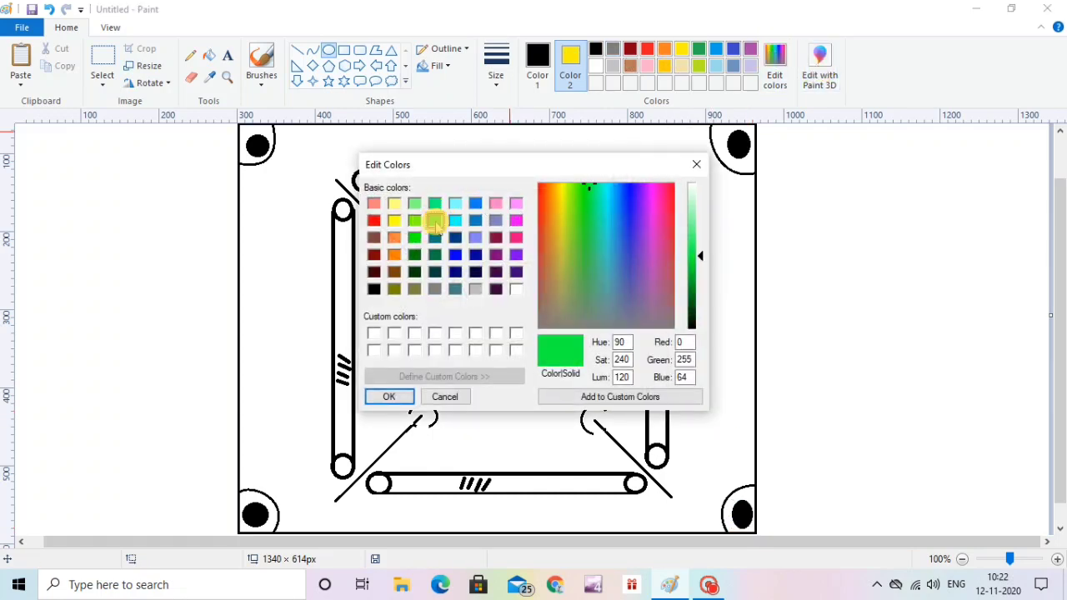
left_click(590, 254)
left_click_drag(691, 254, 688, 252)
left_click(391, 396)
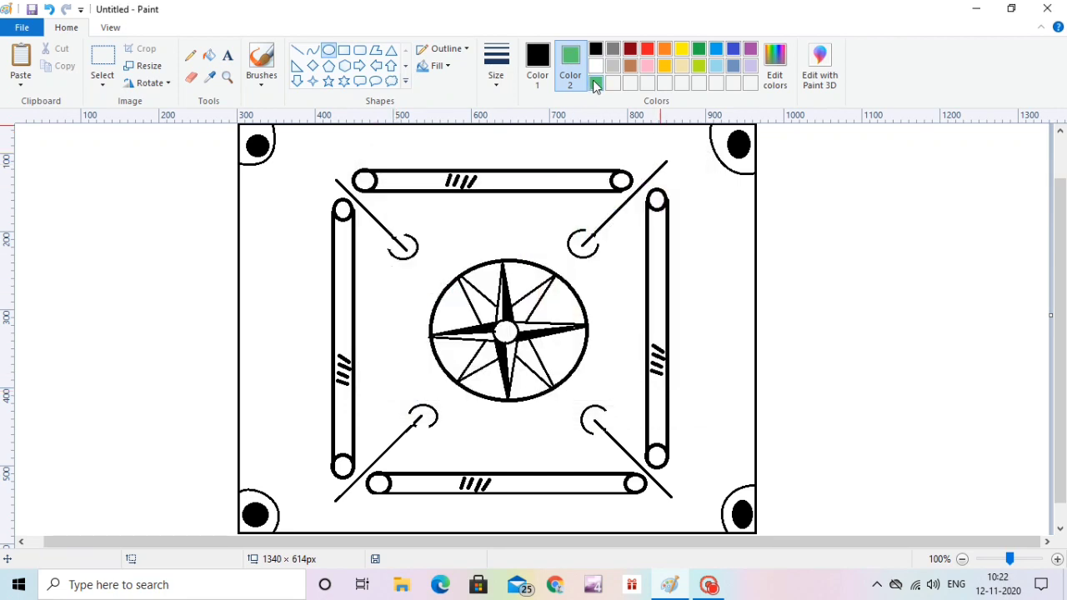
- Try filling the board's background with the custom green and with gold
left_click(208, 56)
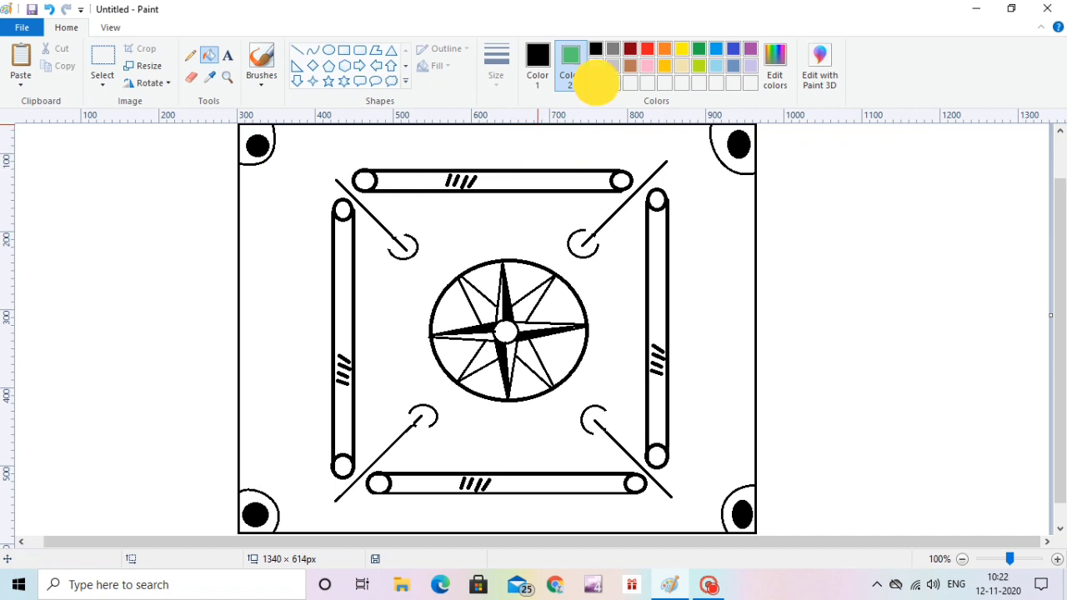
left_click(593, 81)
left_click(582, 138)
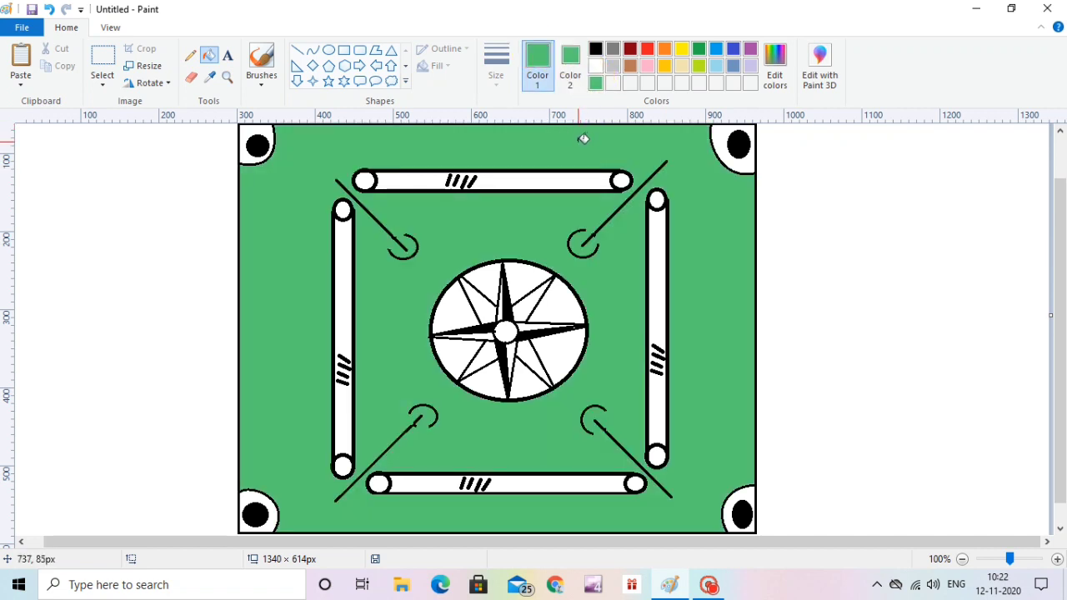
left_click(665, 67)
left_click(614, 156)
- Fill the board's background and the pocket areas in its lower-left, upper-left and lower-right corners with lime
left_click(698, 66)
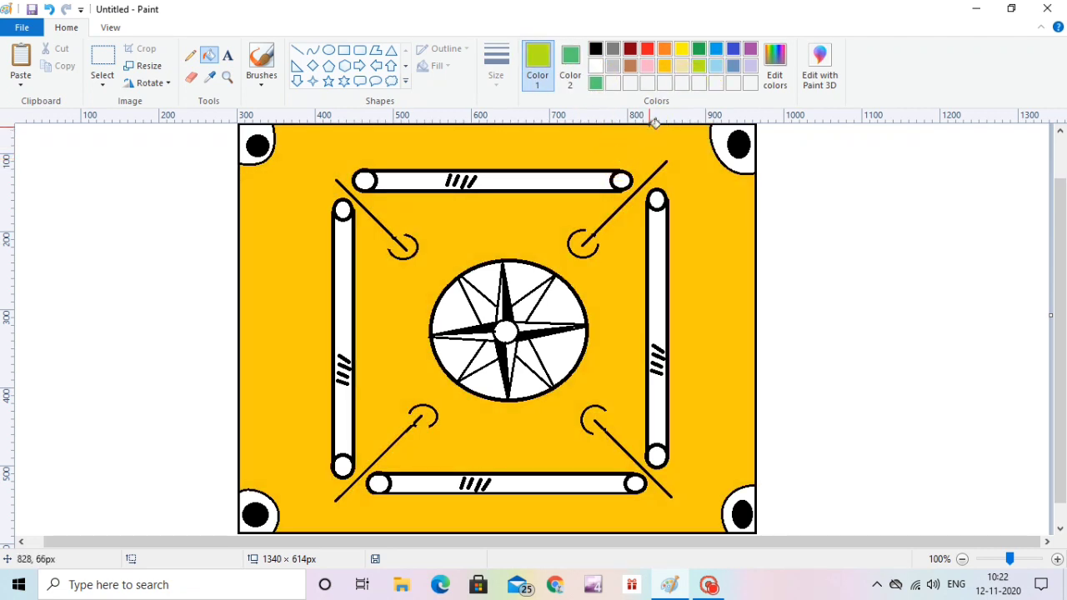
left_click(647, 135)
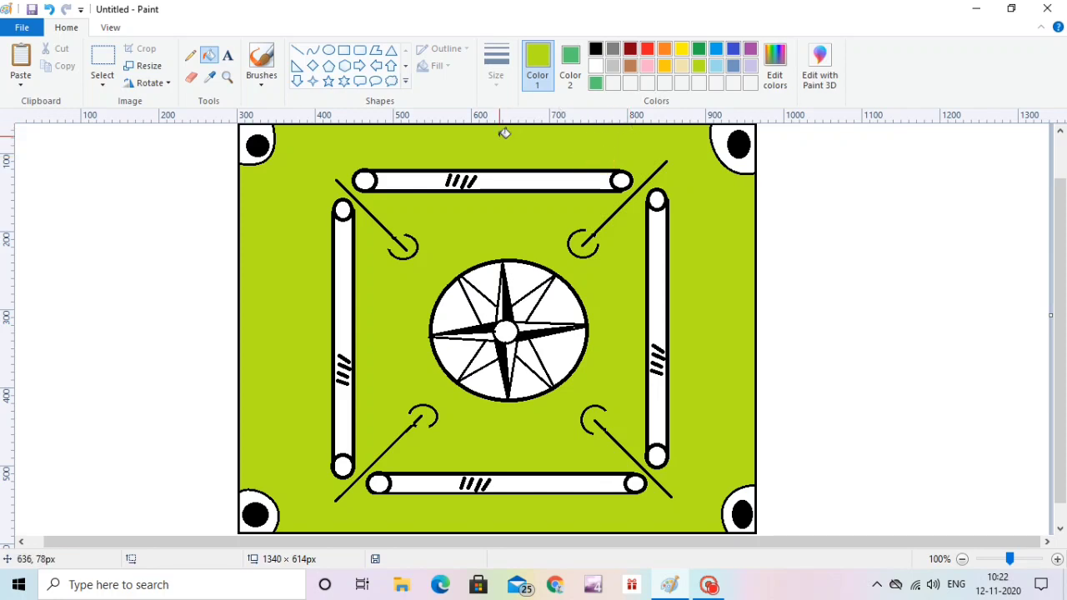
left_click(262, 505)
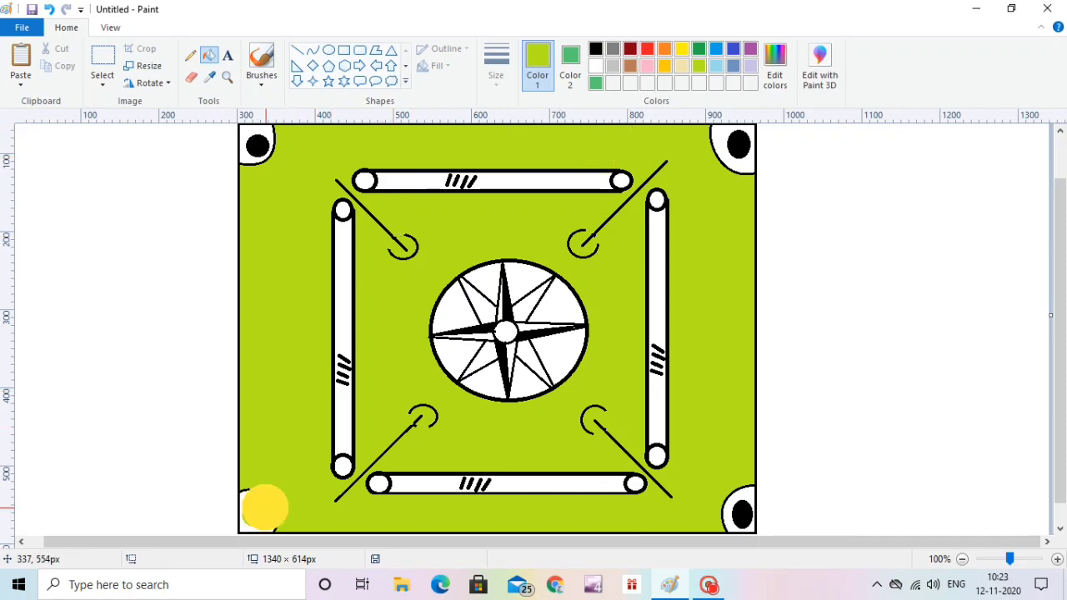
left_click(257, 508)
left_click(269, 138)
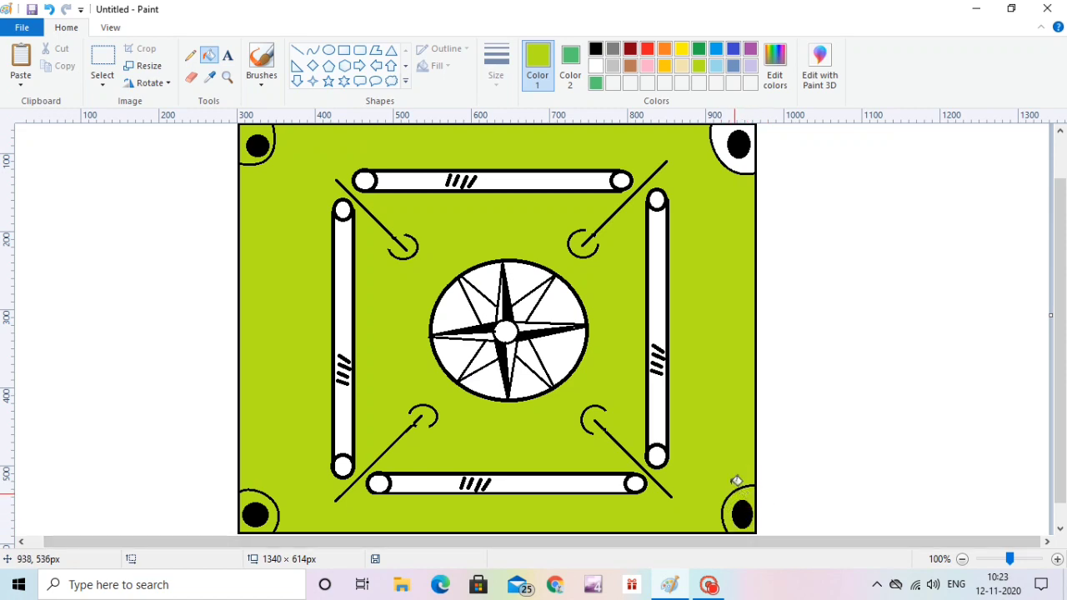
- Fill the gaps between the star's points inside the central circle with lime
left_click(566, 354)
left_click(545, 306)
left_click(525, 282)
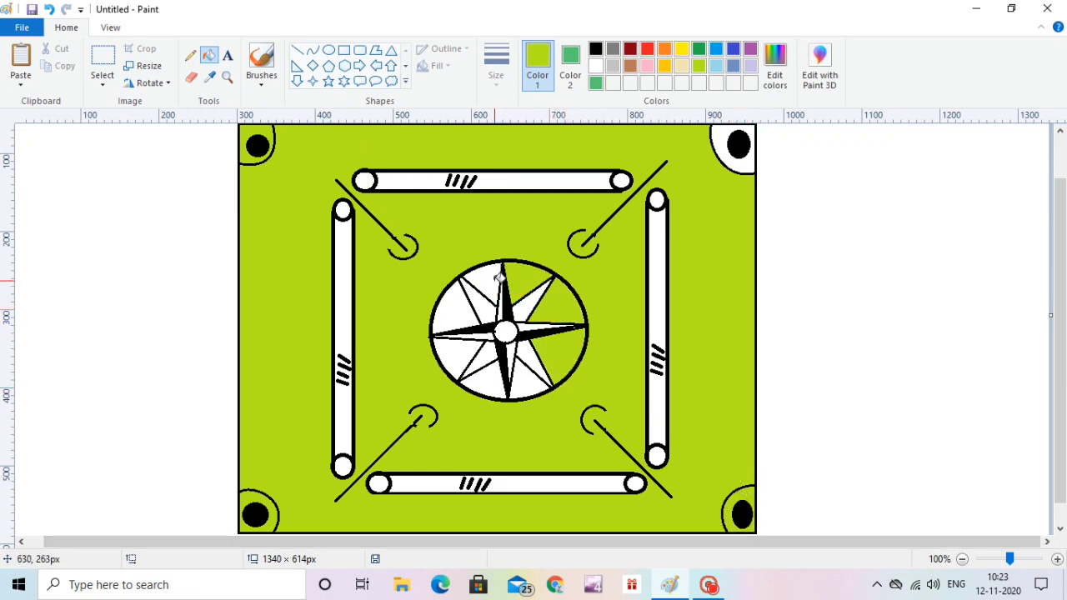
left_click(495, 275)
left_click(463, 311)
left_click(458, 364)
left_click(528, 386)
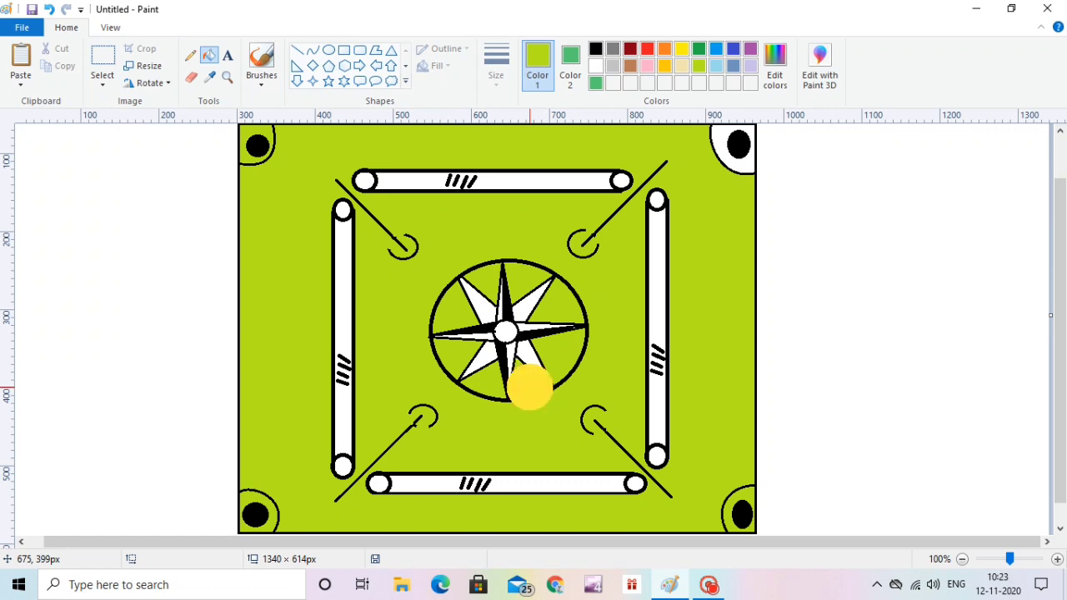
- Fill the four diagonal points of the central star with lime
left_click(537, 361)
left_click(528, 315)
left_click(482, 300)
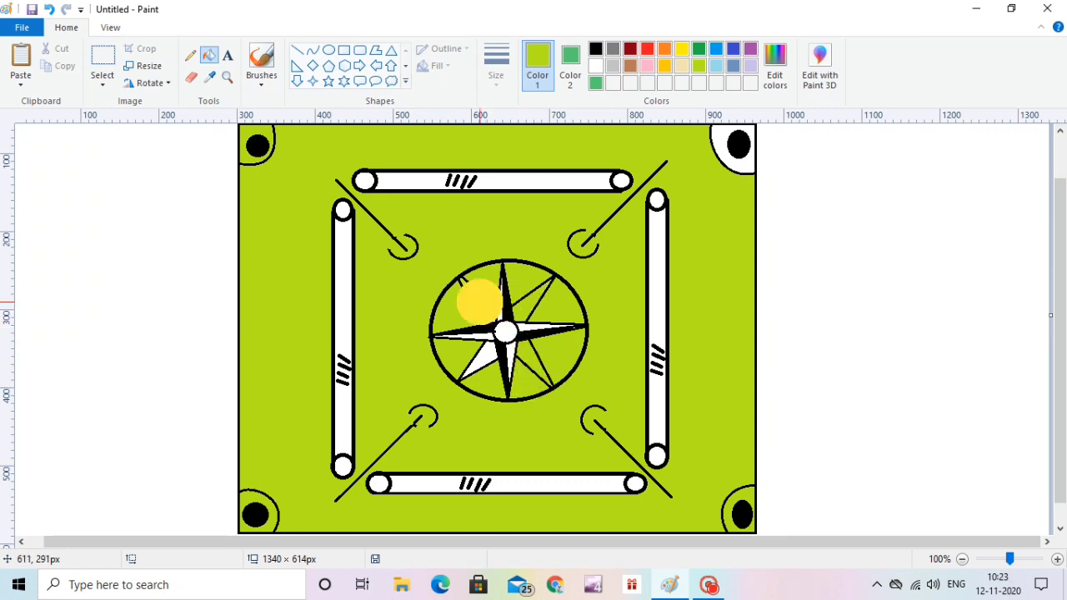
left_click(484, 354)
- Fill the insides of the four hatched bars with lime
left_click(669, 282)
left_click(583, 185)
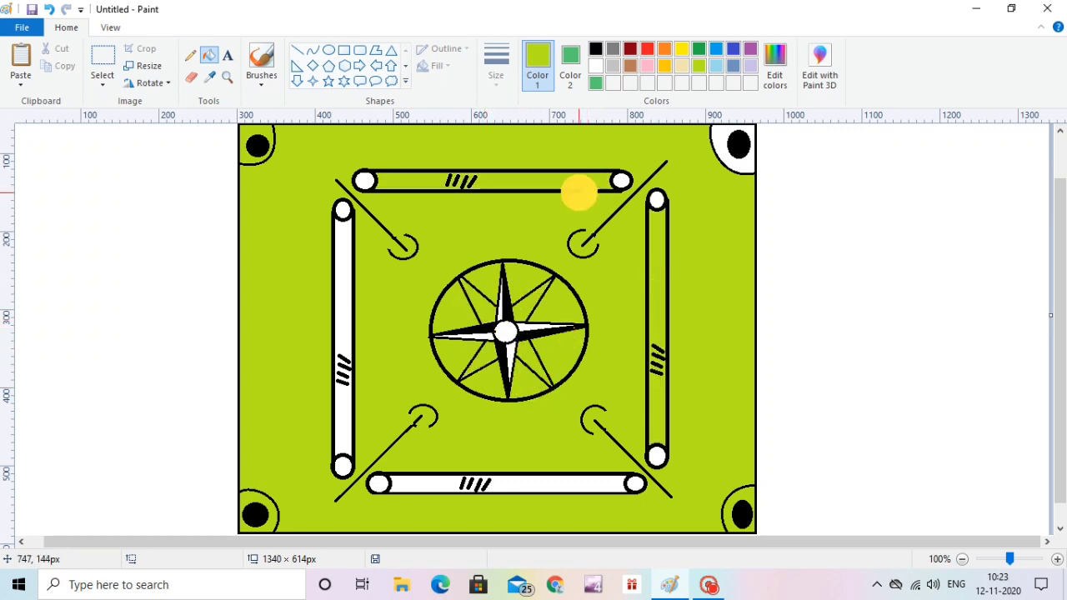
left_click(435, 486)
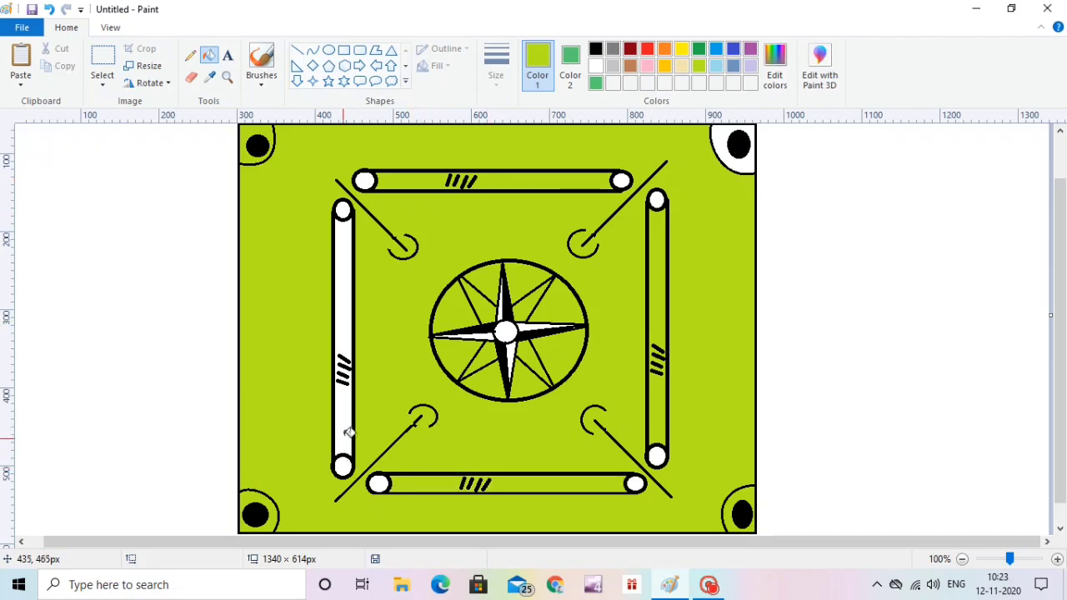
left_click(344, 434)
- Fill the eight circles at the ends of the four bars with red
left_click(647, 48)
left_click(364, 180)
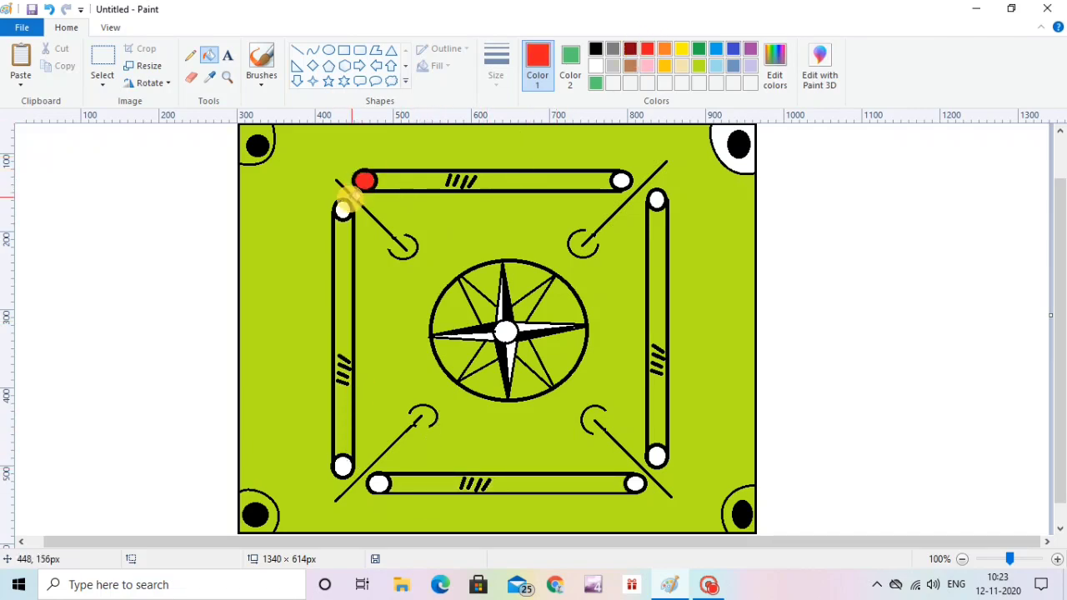
left_click(343, 210)
left_click(342, 465)
left_click(378, 483)
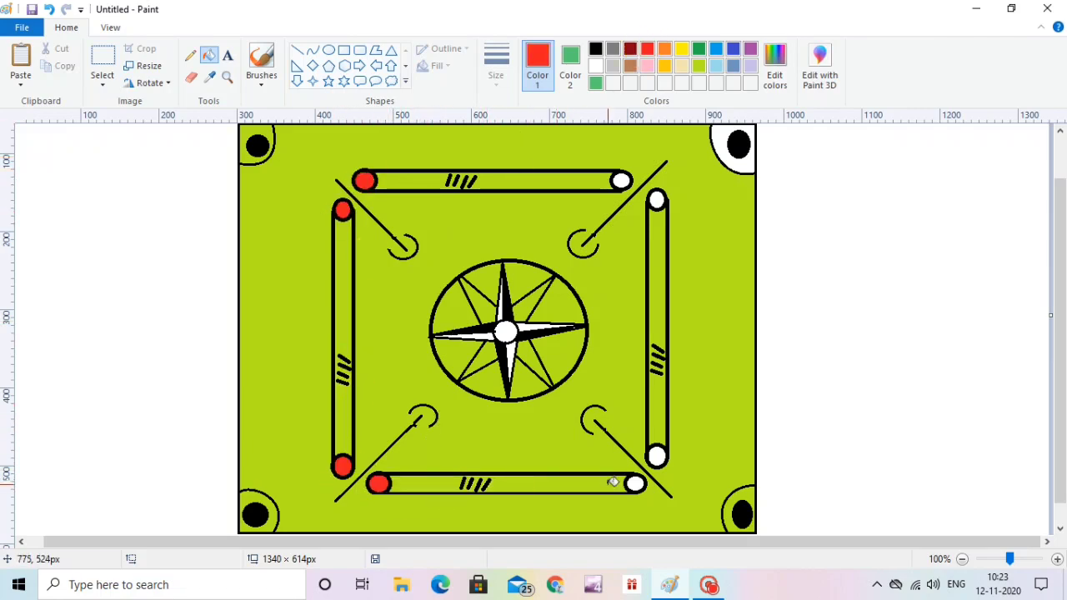
left_click(634, 483)
left_click(656, 455)
left_click(657, 199)
left_click(621, 181)
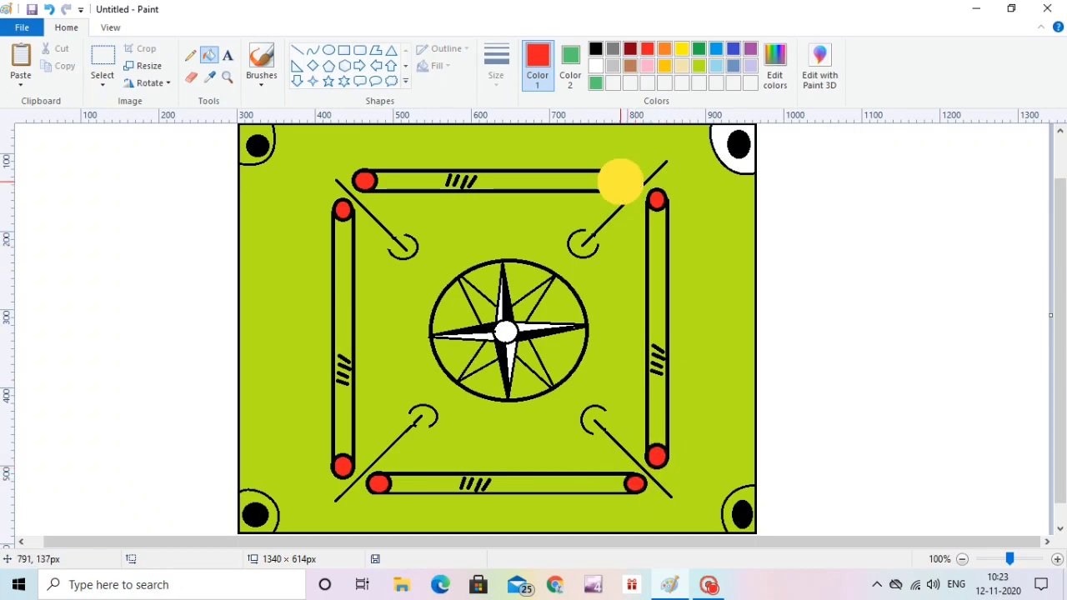
left_click(491, 143)
key("ctrl+z")
left_click(204, 81)
left_click(209, 55)
left_click(626, 140)
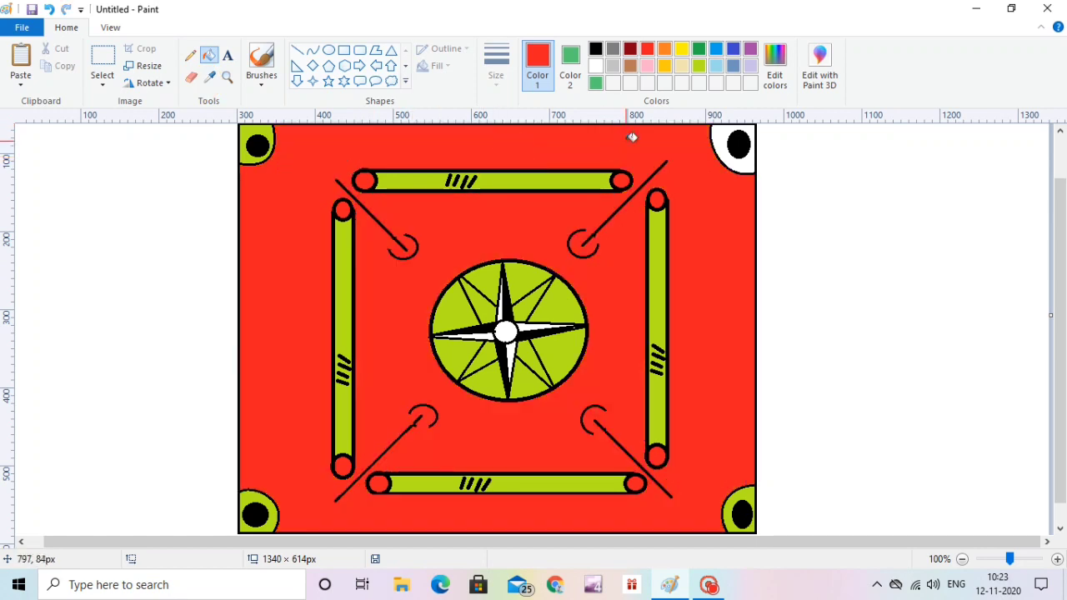
key("ctrl+z")
- Sample the lime from the board's background and fill the pocket area in the upper-right corner with it
left_click(209, 79)
left_click(551, 138)
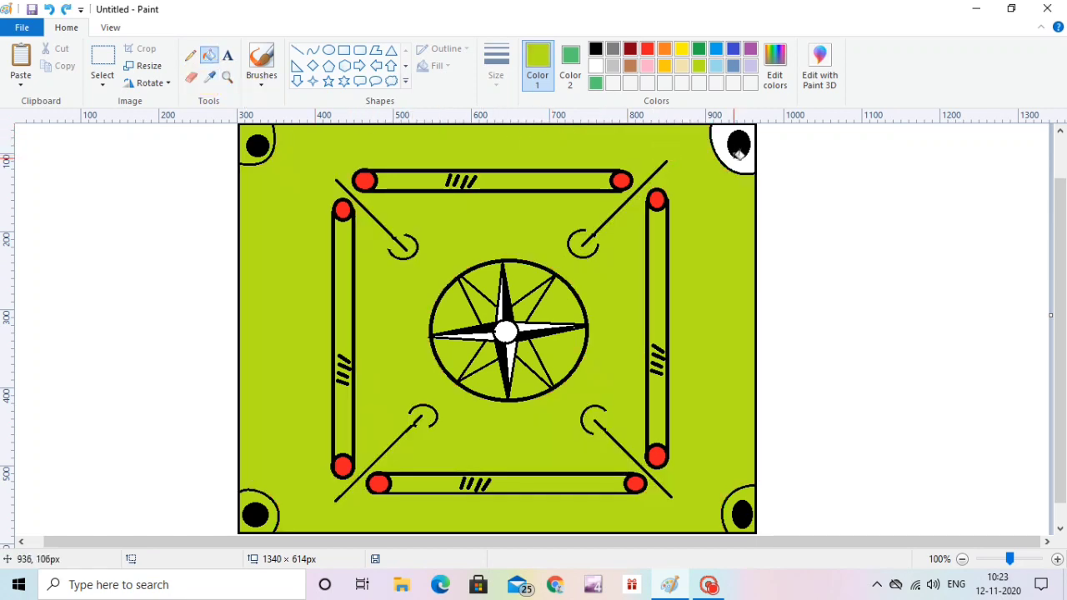
left_click(739, 160)
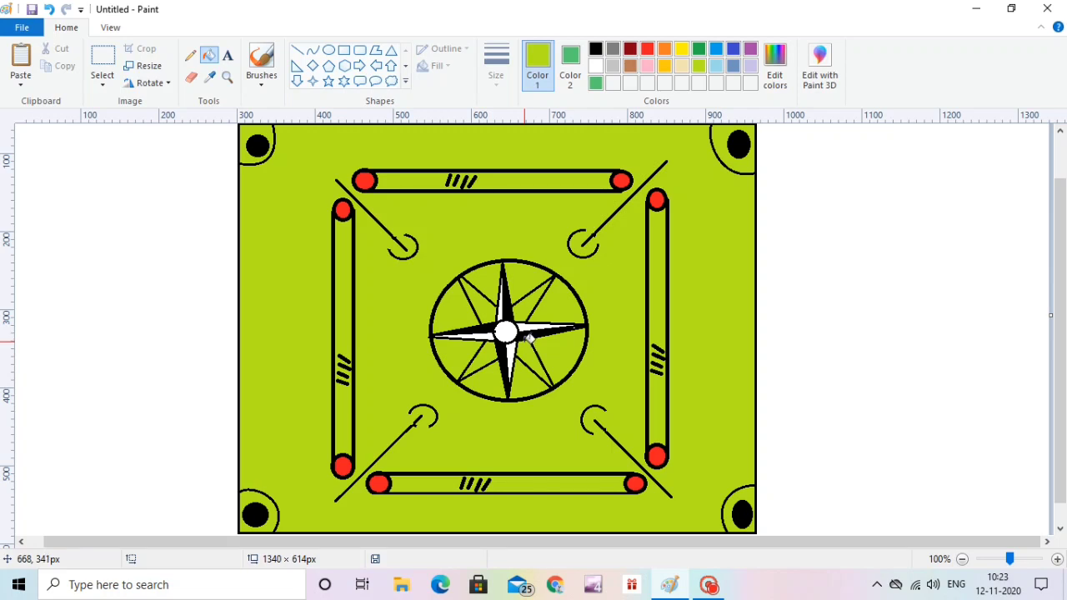
- Draw a solid black ellipse about 13 × 14 px inside the small white circle at the star's centre
left_click(328, 50)
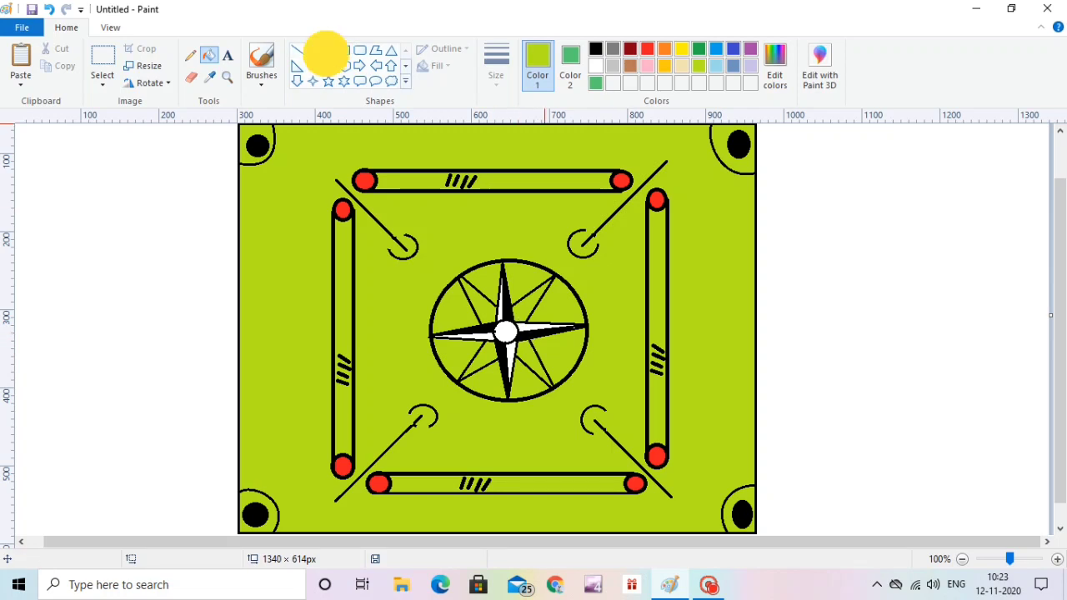
left_click(596, 50)
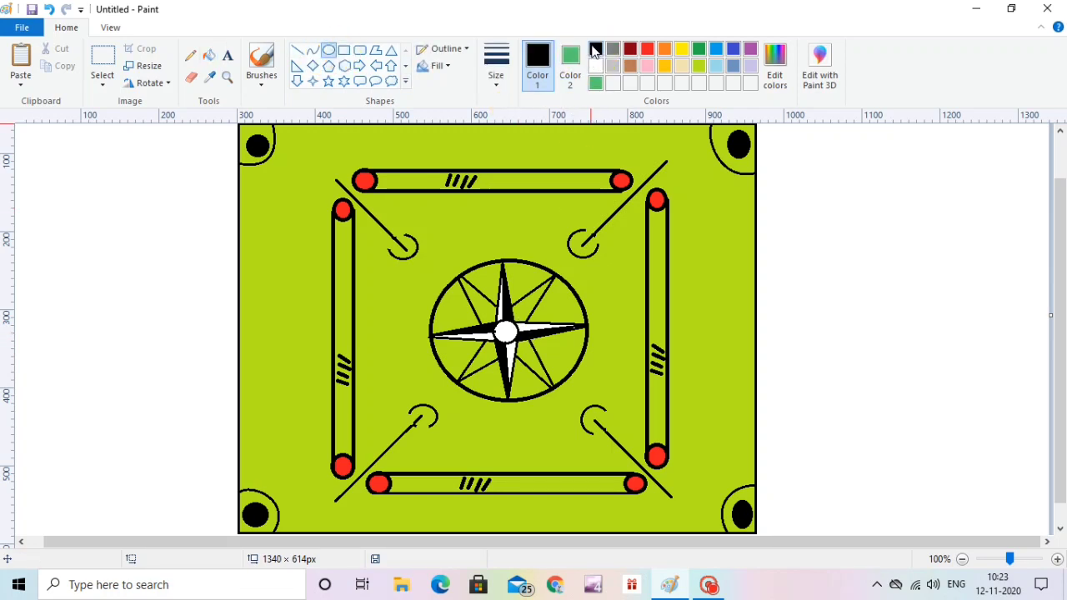
left_click(570, 63)
left_click(595, 50)
left_click_drag(498, 332, 510, 342)
left_click(708, 583)
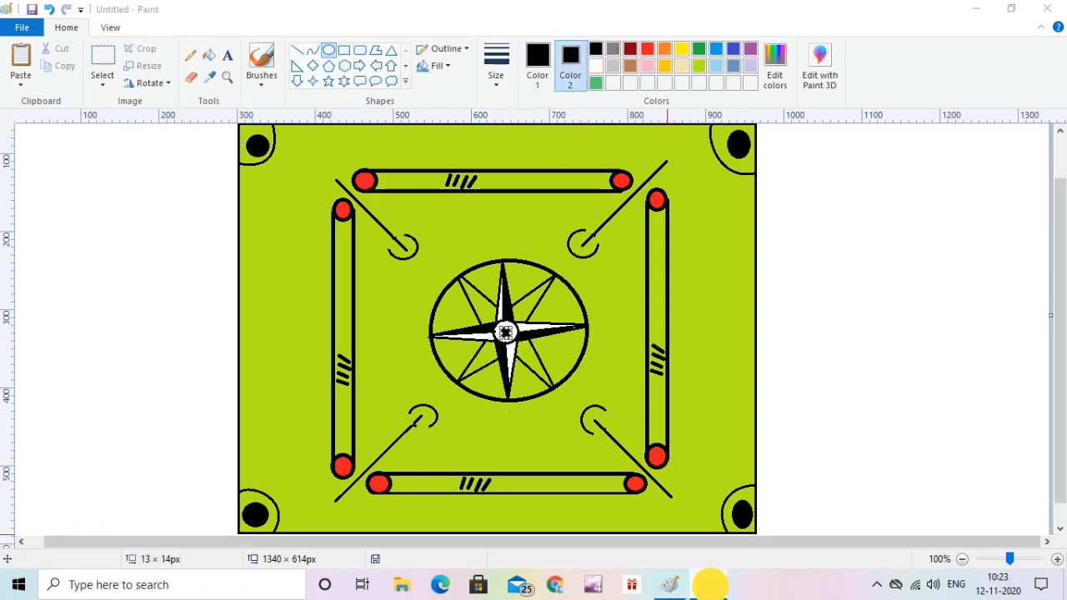
left_click(704, 283)
left_click(707, 583)
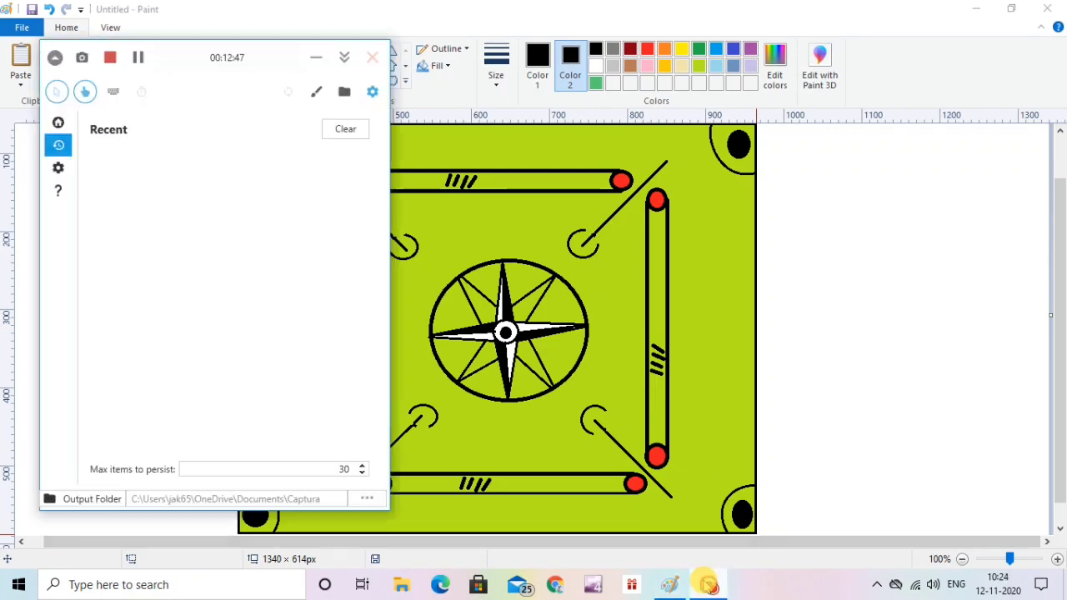